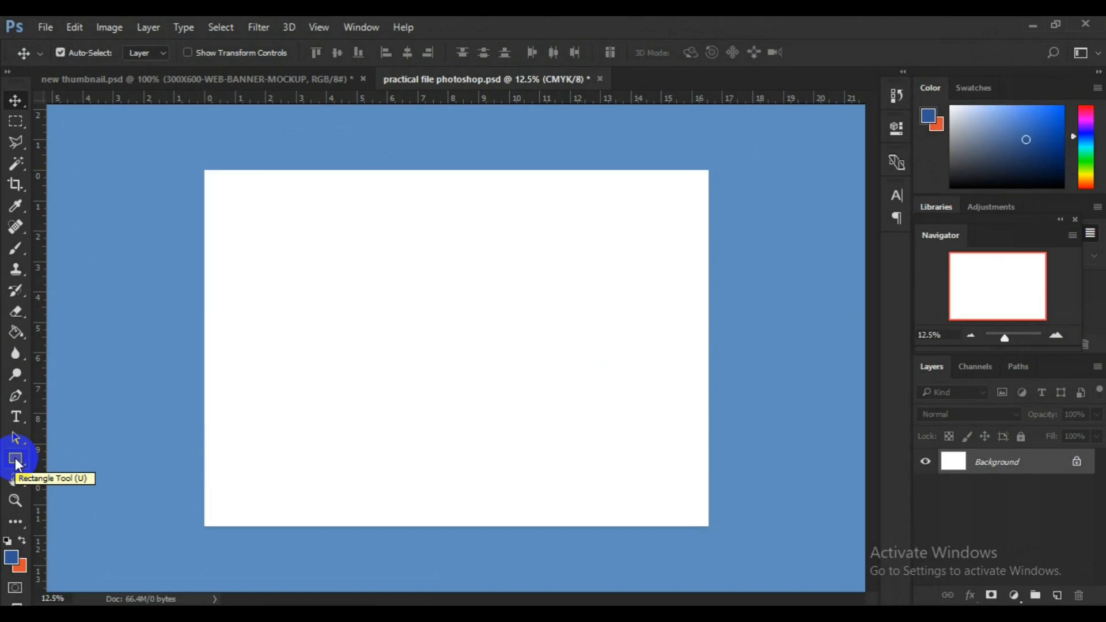
# Step: Draw a filled black circle about 1486 px in diameter with the Ellipse tool near the canvas's left side
pyautogui.click(16, 461)
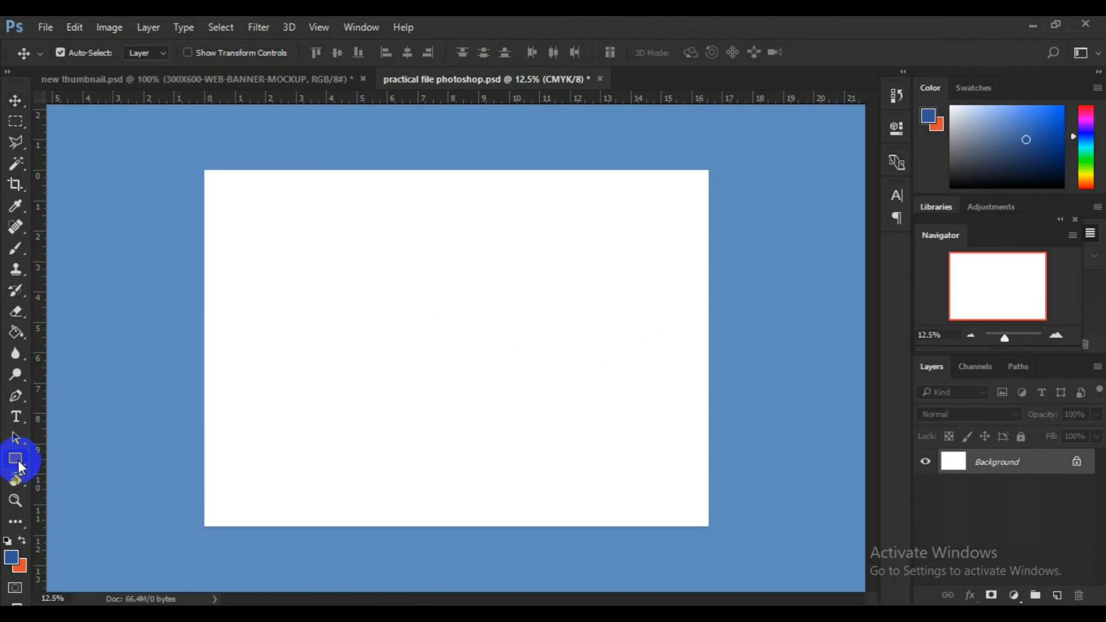
pyautogui.rightClick(19, 460)
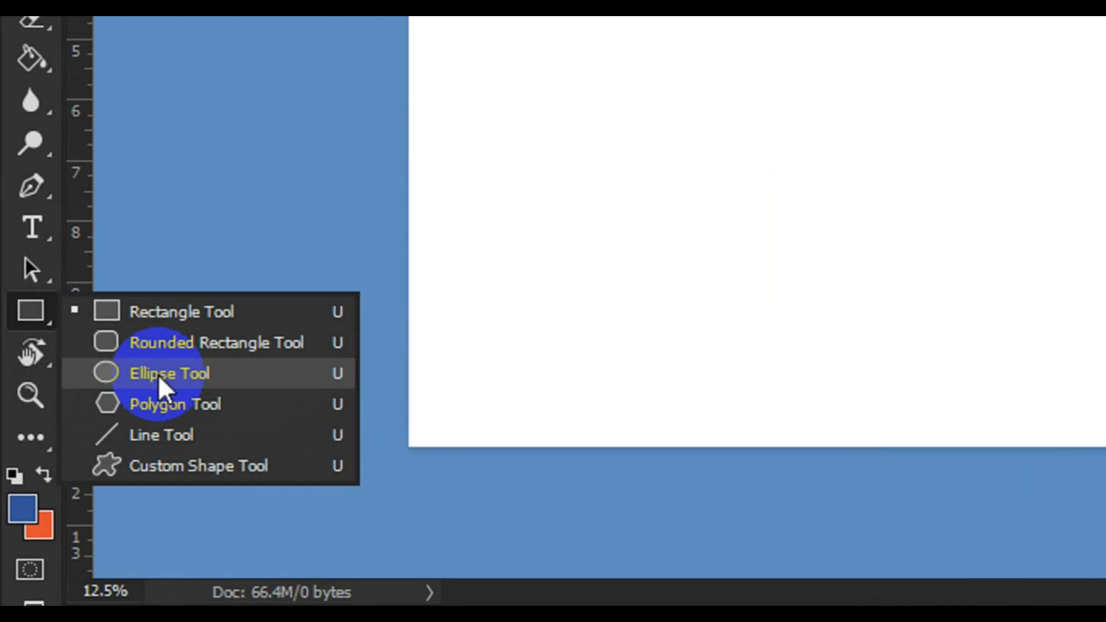
pyautogui.click(159, 377)
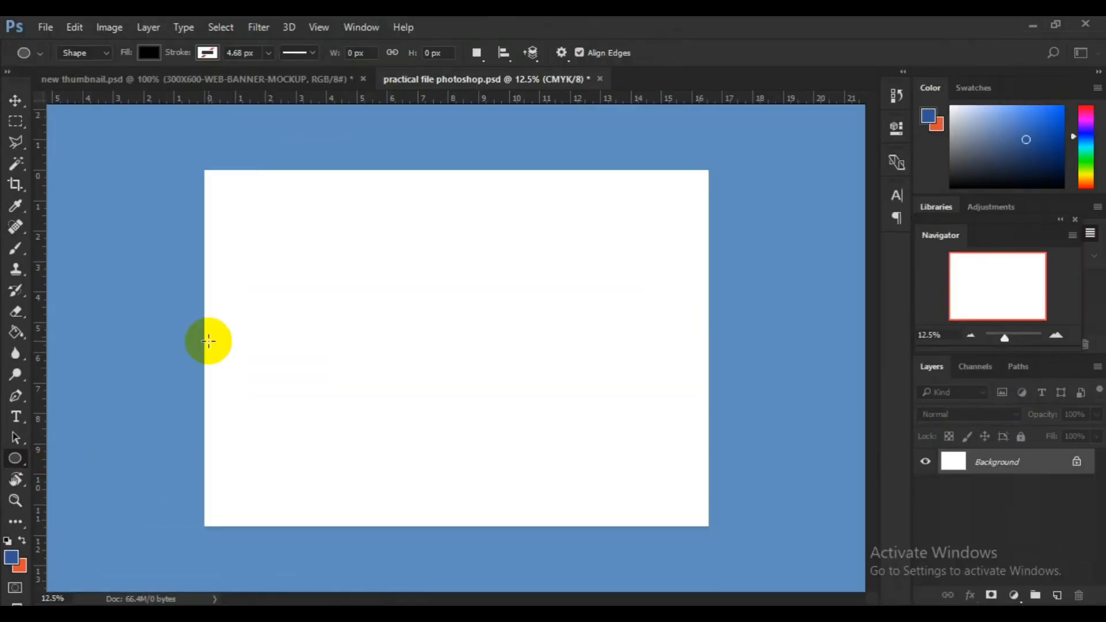
pyautogui.moveTo(273, 309); pyautogui.dragTo(366, 396)
pyautogui.press('shift')
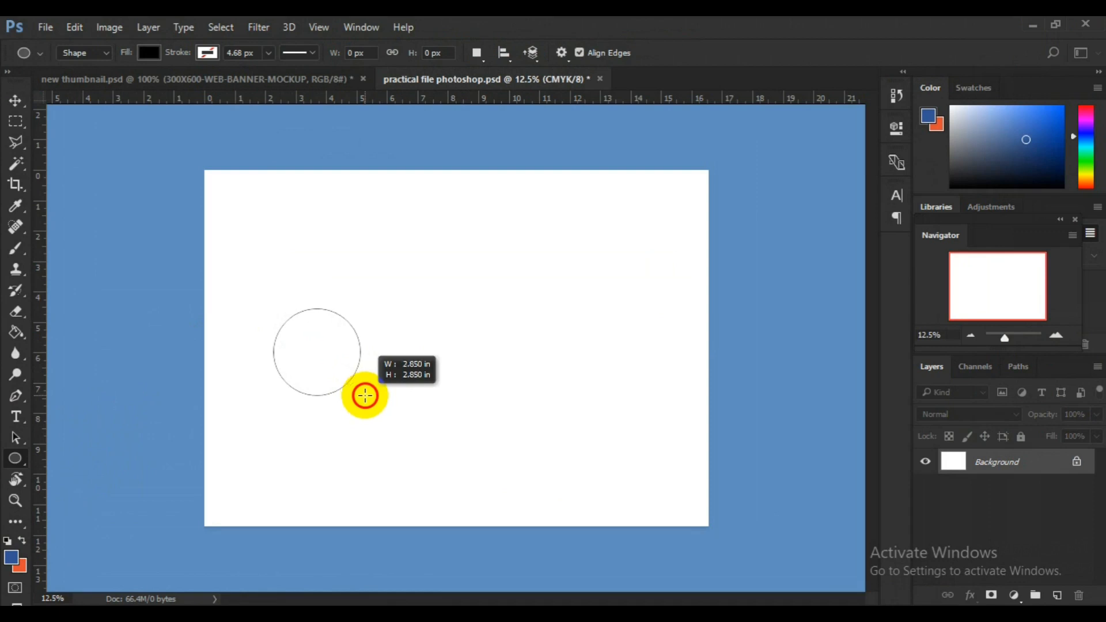
pyautogui.press('alt')
pyautogui.moveTo(366, 395); pyautogui.dragTo(355, 384)
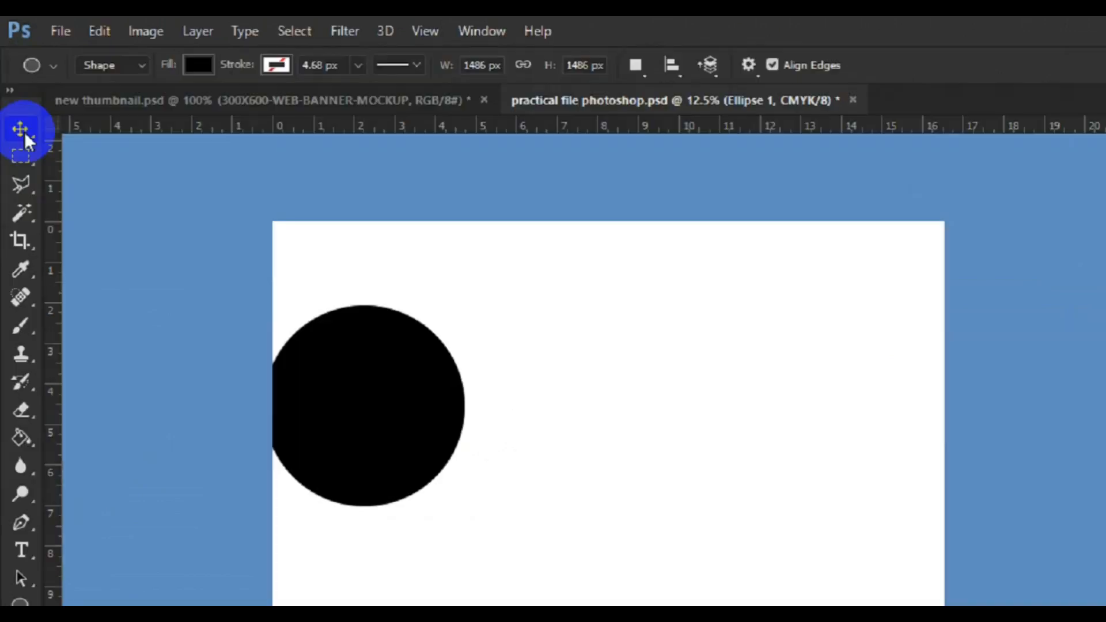
# Step: Select the entire canvas and align the circle in turn to its bottom edge, vertical center and top edge
pyautogui.click(33, 187)
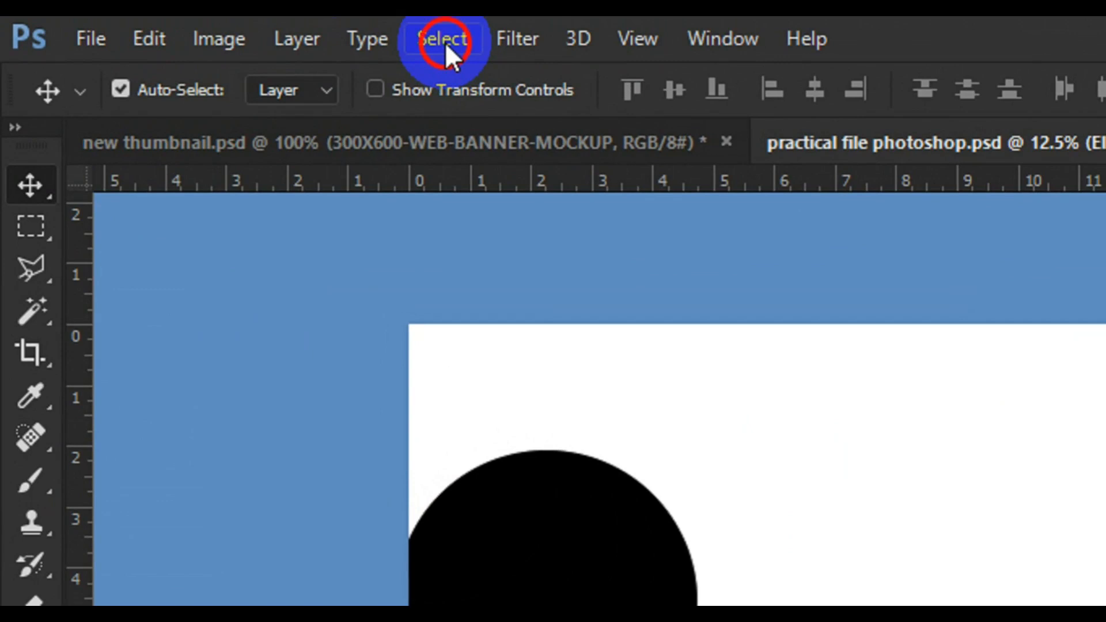
pyautogui.click(444, 43)
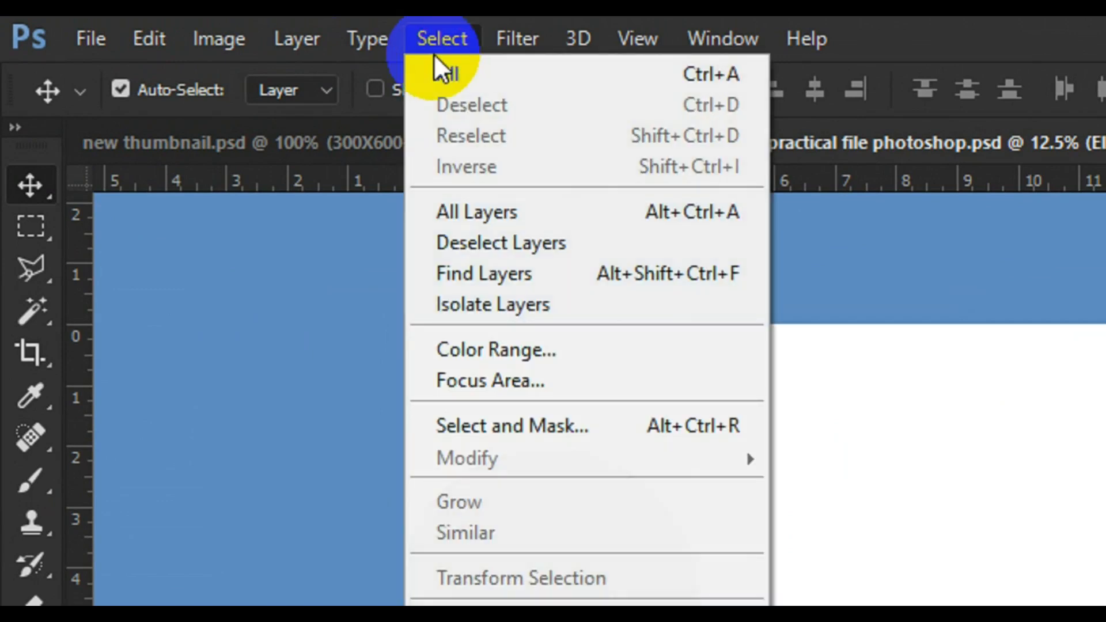
pyautogui.click(468, 71)
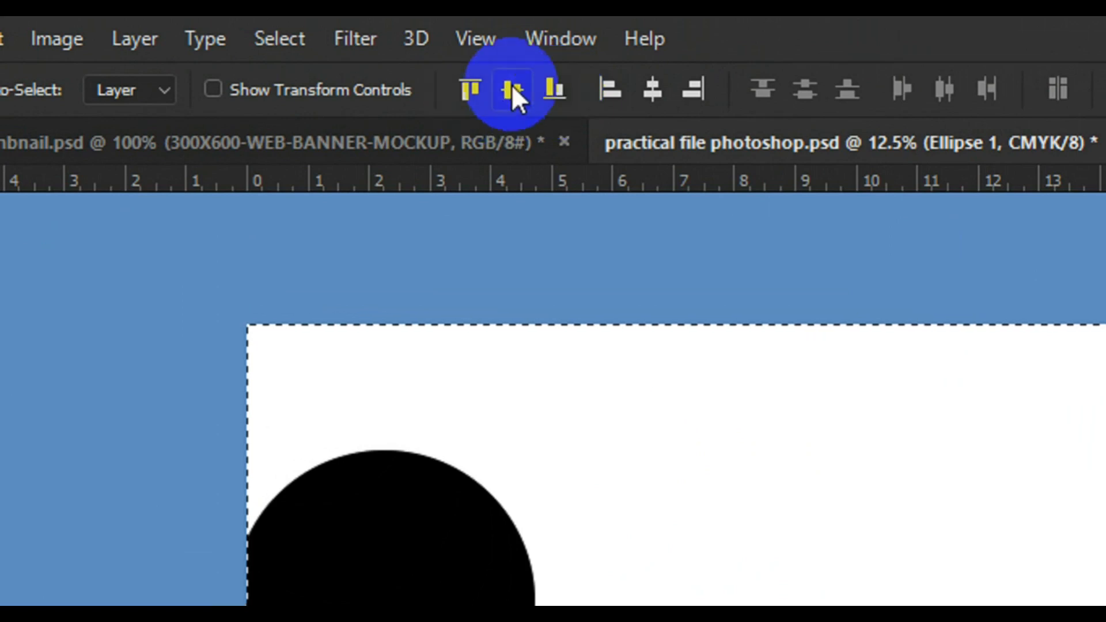
pyautogui.click(556, 92)
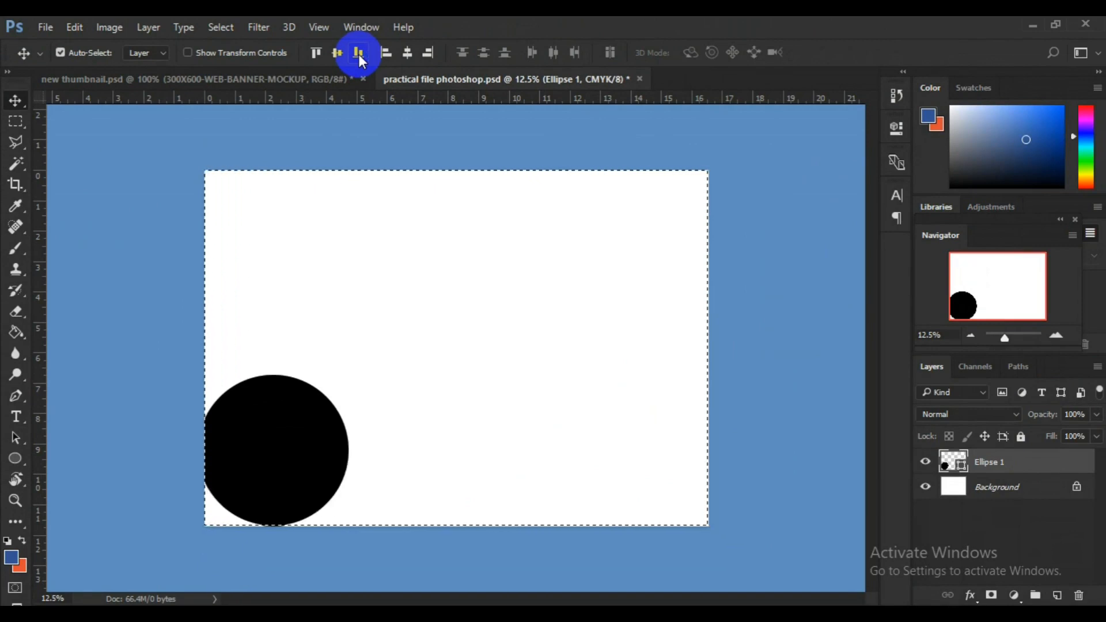
pyautogui.click(338, 54)
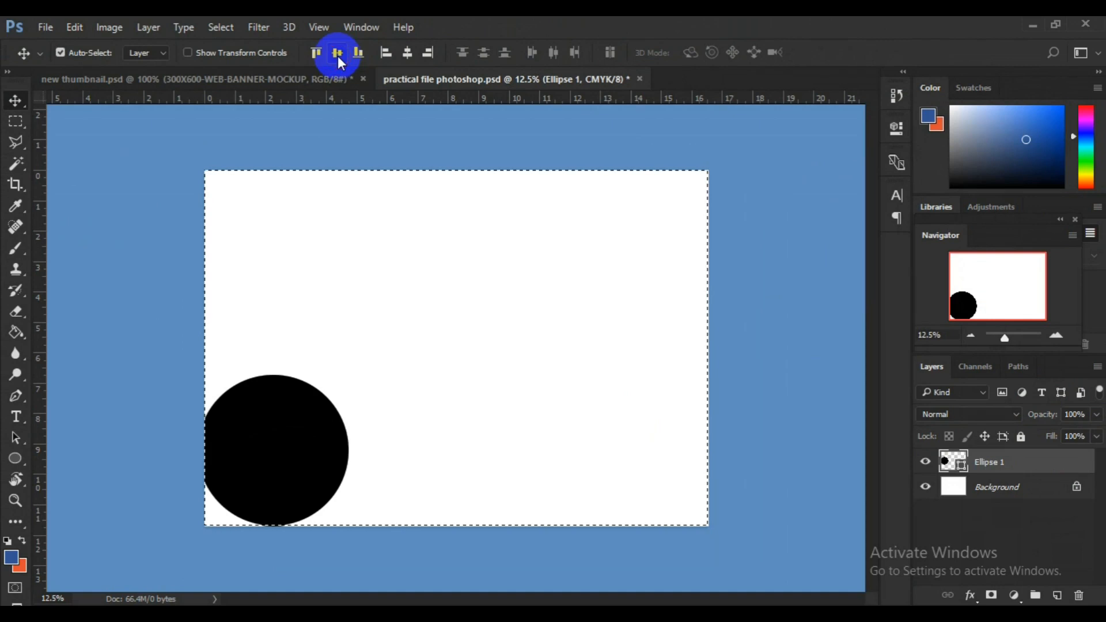
pyautogui.click(338, 57)
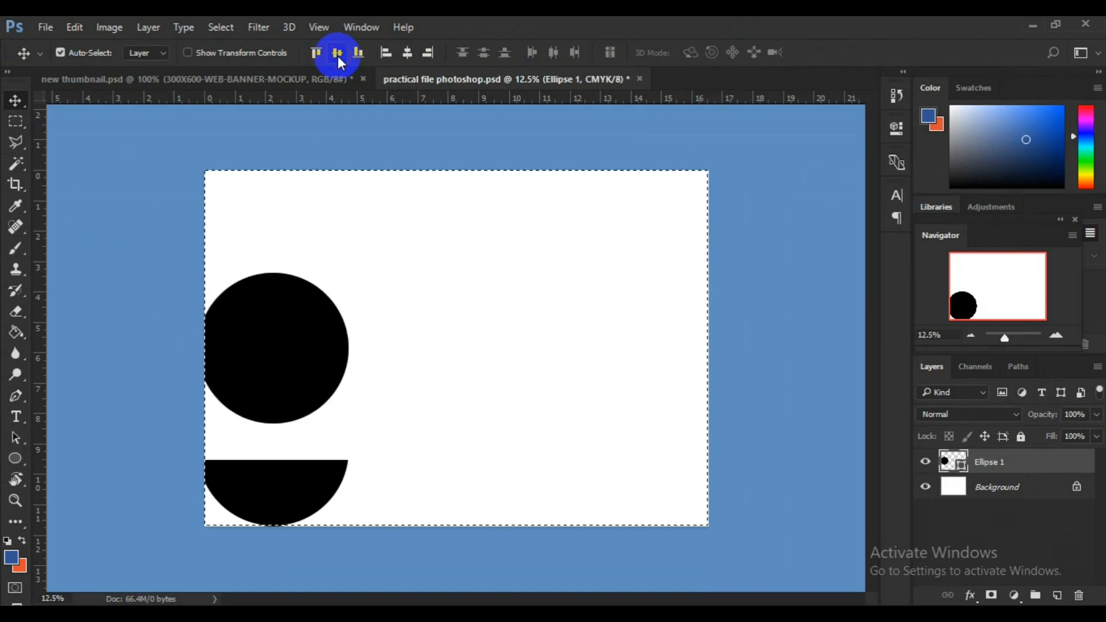
pyautogui.click(316, 54)
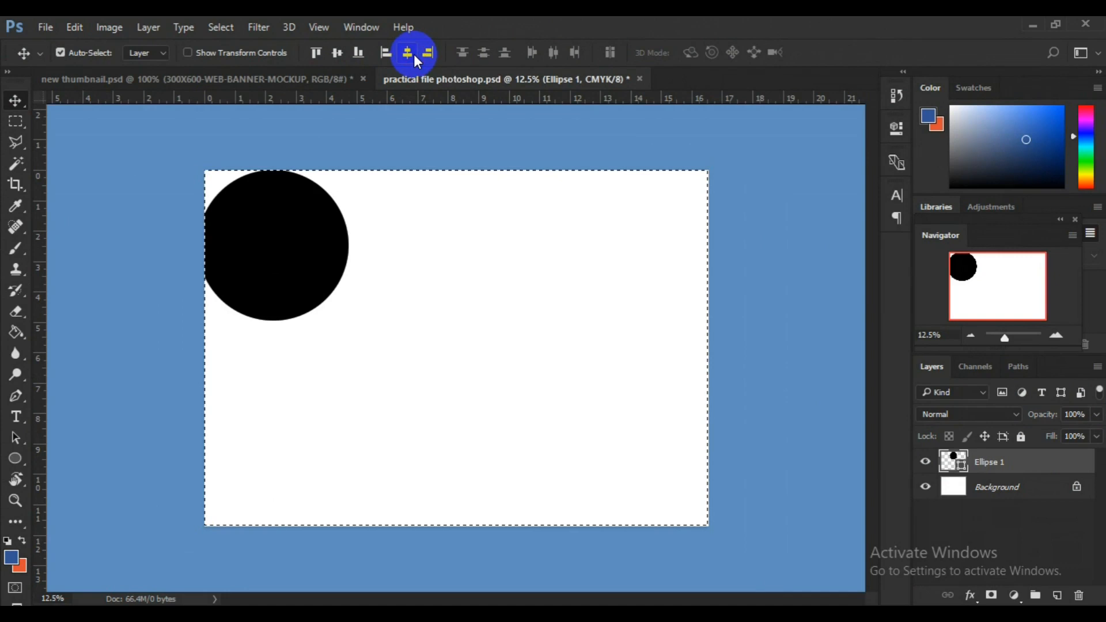
# Step: Align the circle in turn to the canvas's horizontal center, right edge and left edge, and deselect the canvas
pyautogui.click(414, 55)
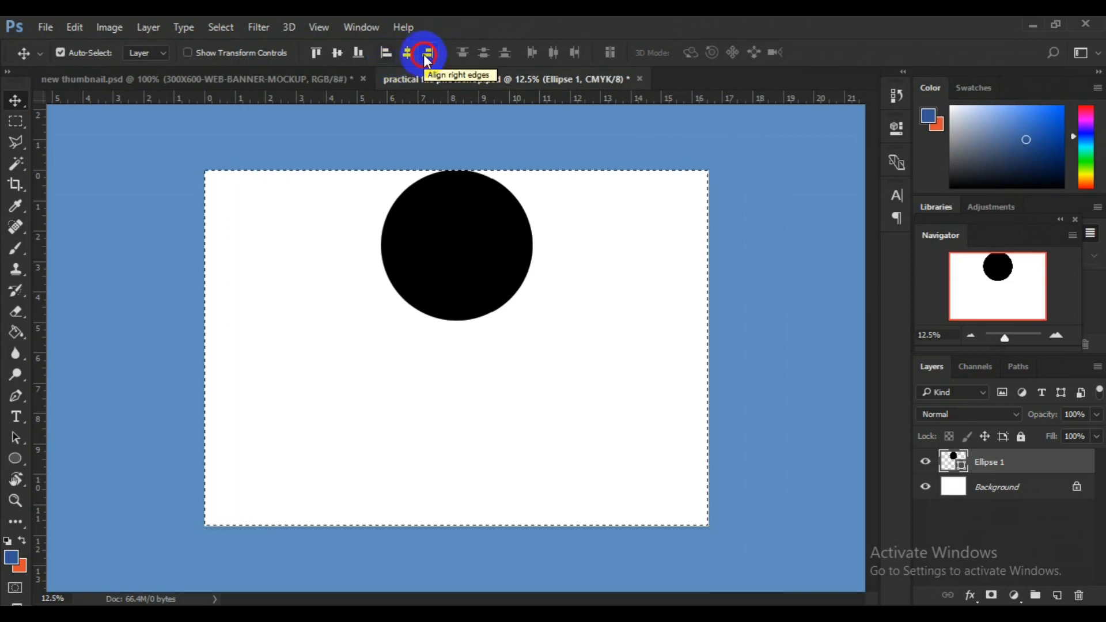
pyautogui.click(427, 59)
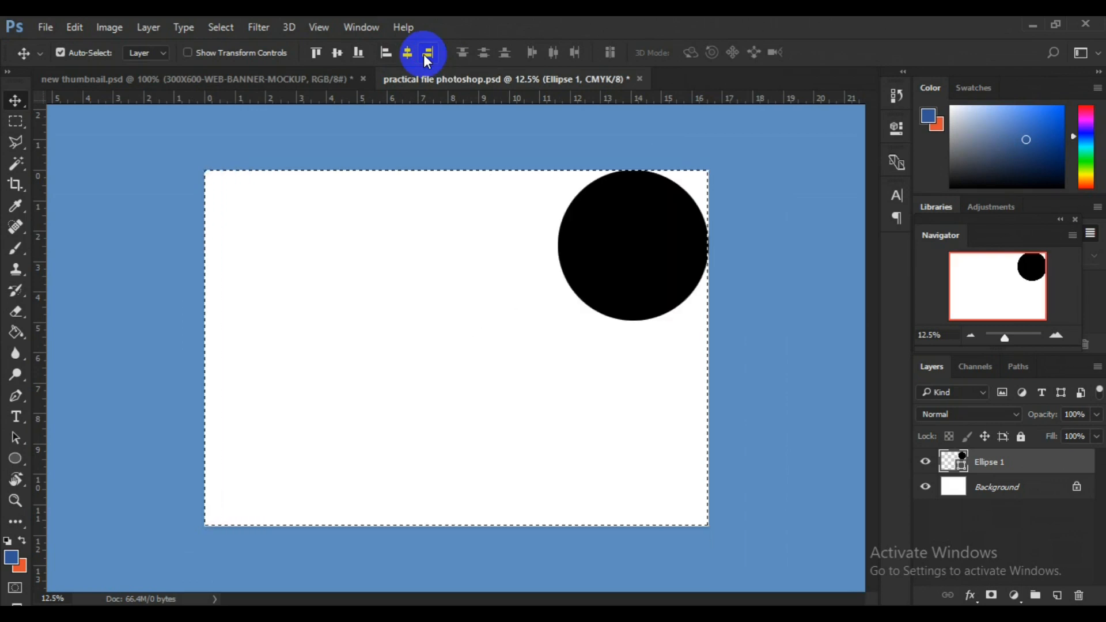
pyautogui.click(385, 58)
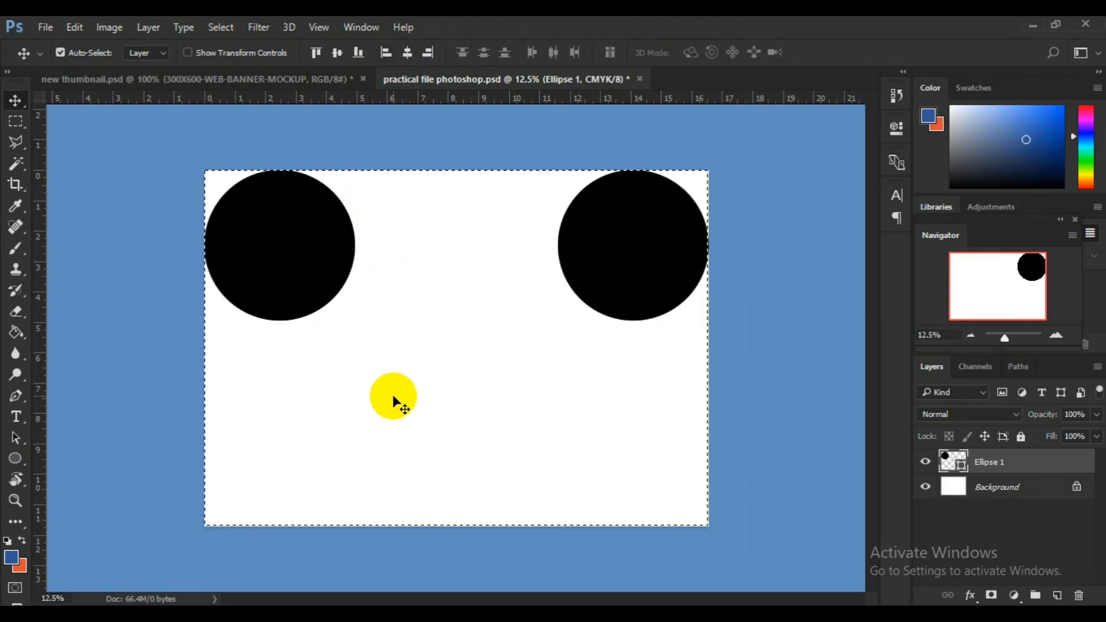
pyautogui.hotkey('ctrl', 'z')
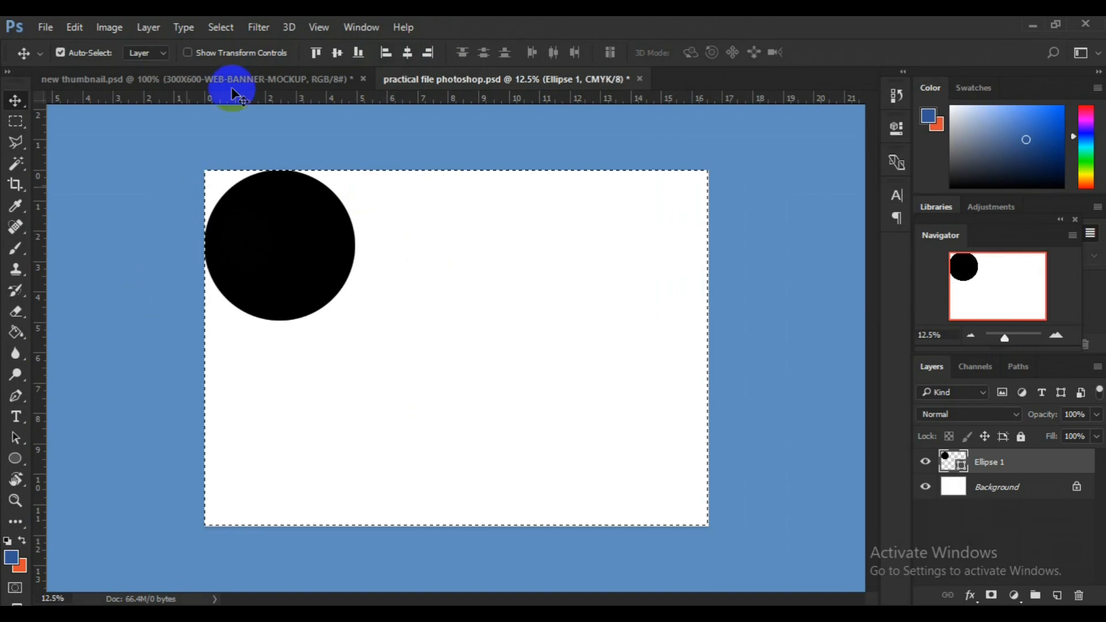
pyautogui.click(228, 30)
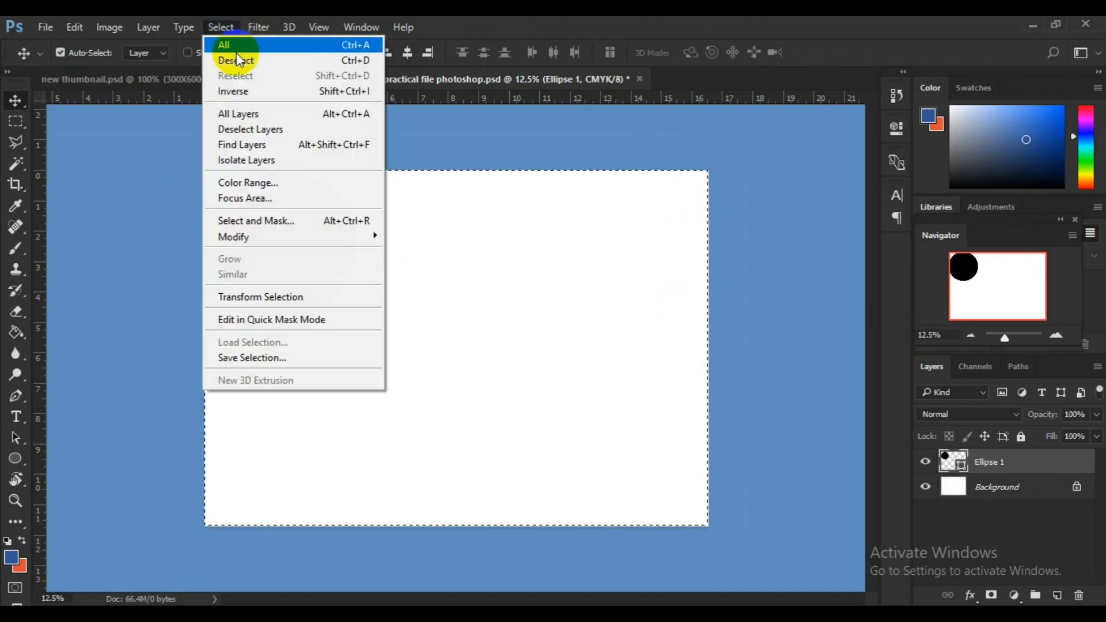
pyautogui.click(238, 59)
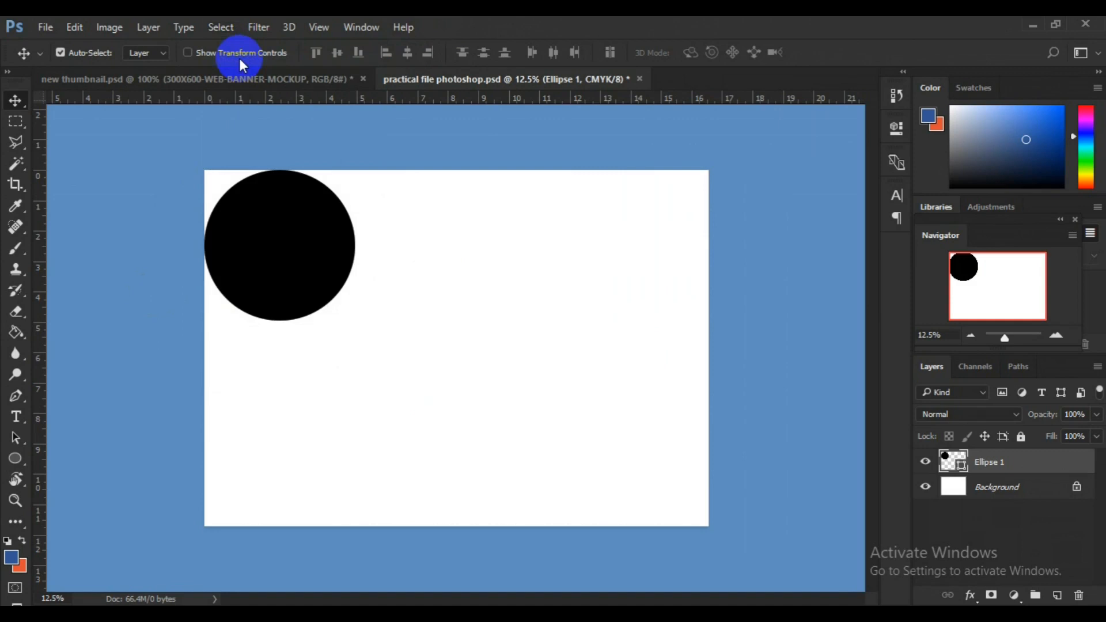
# Step: Move the circle slightly right of the canvas center and realign it to the selected canvas's horizontal center
pyautogui.moveTo(277, 245); pyautogui.dragTo(480, 345)
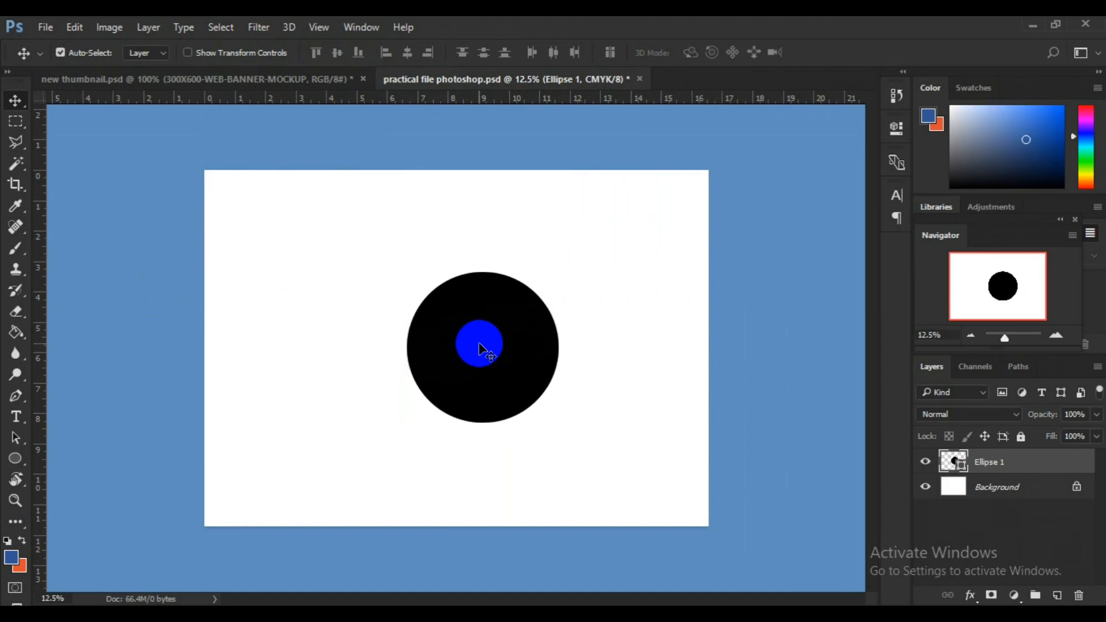
pyautogui.click(221, 33)
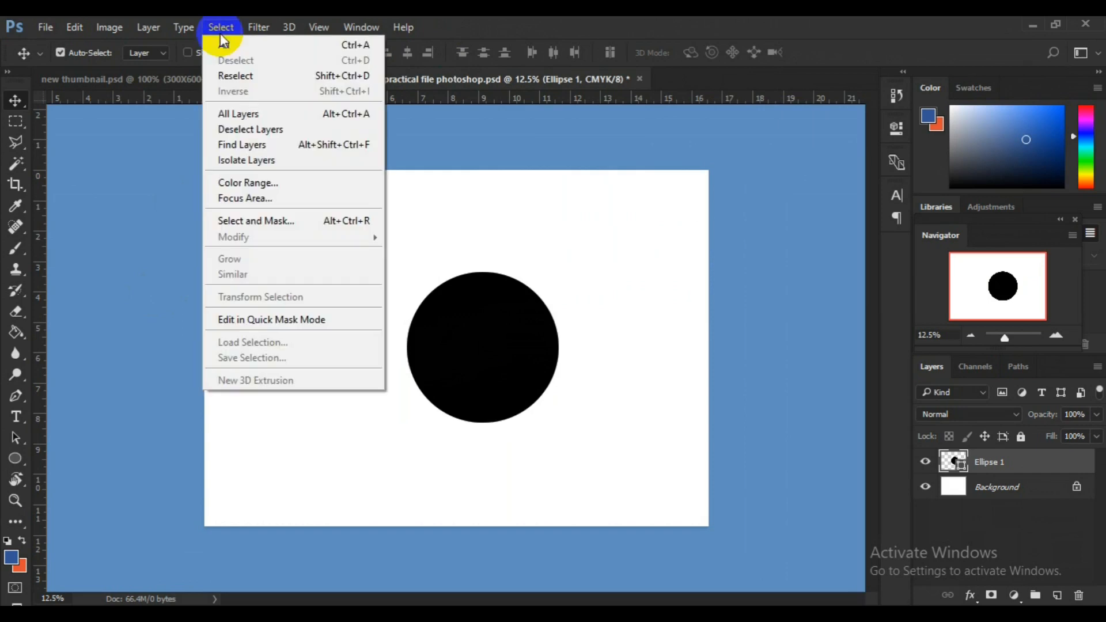
pyautogui.click(235, 44)
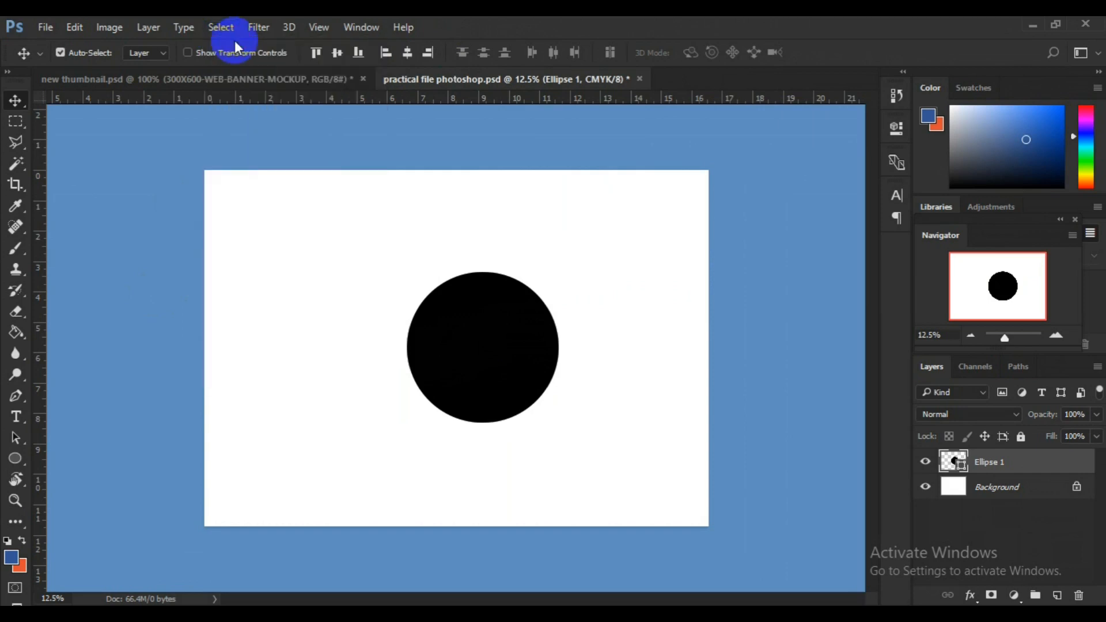
pyautogui.click(408, 58)
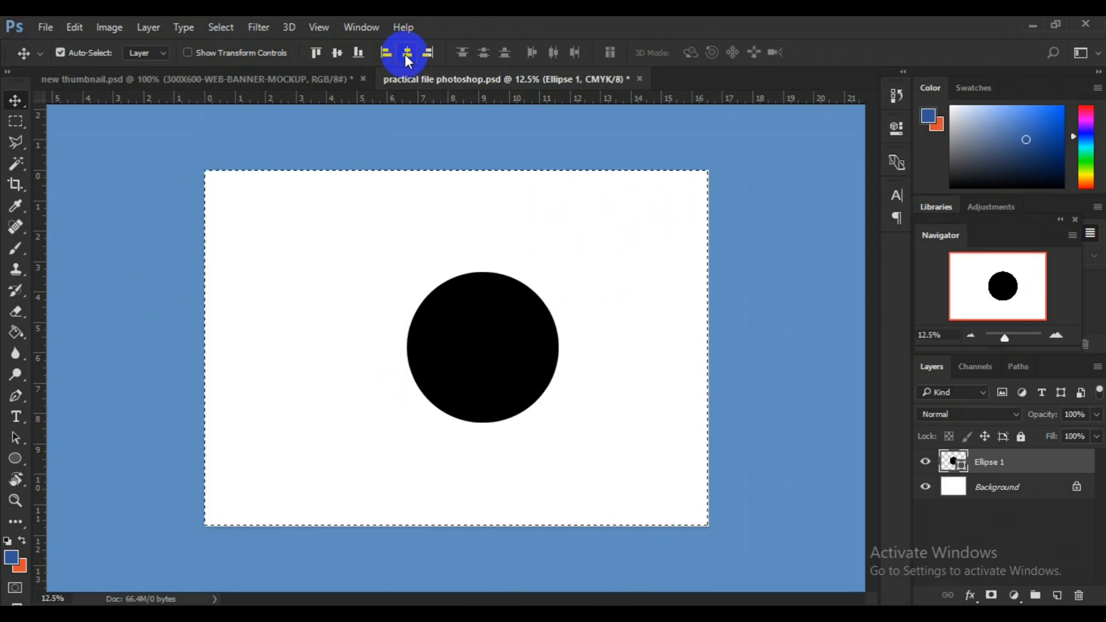
pyautogui.click(407, 58)
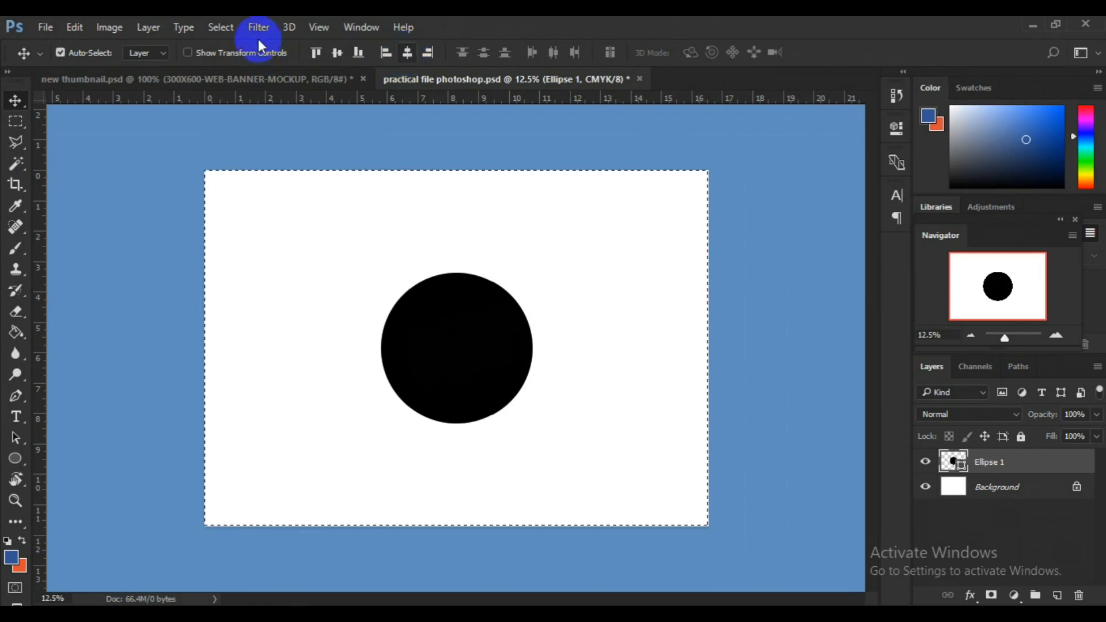
# Step: Deselect the canvas and delete the circle's layer
pyautogui.click(230, 30)
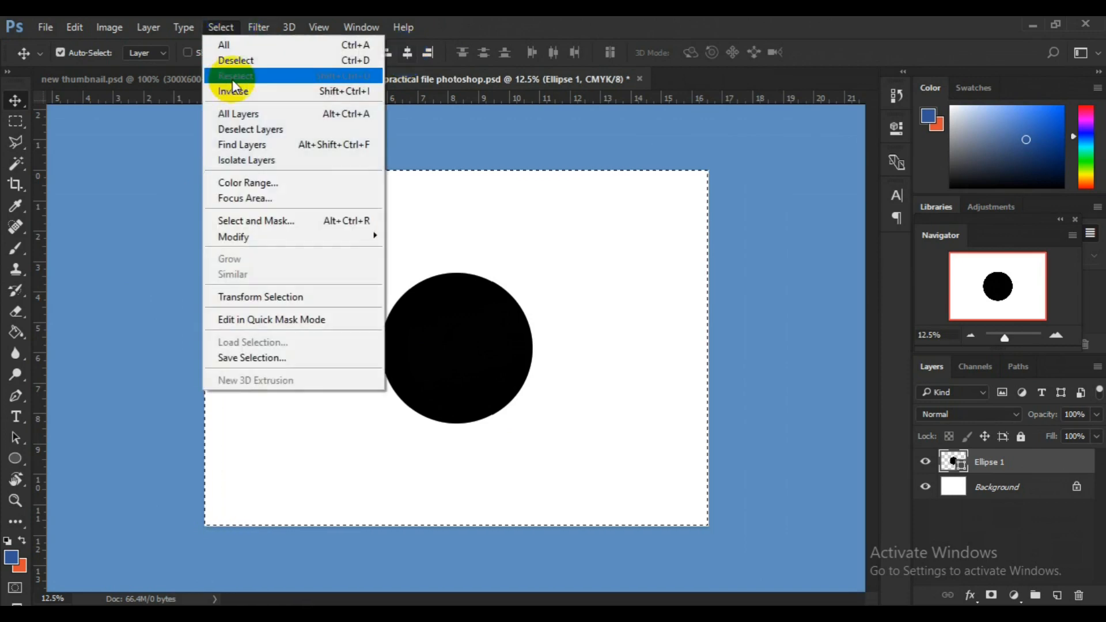
pyautogui.click(246, 64)
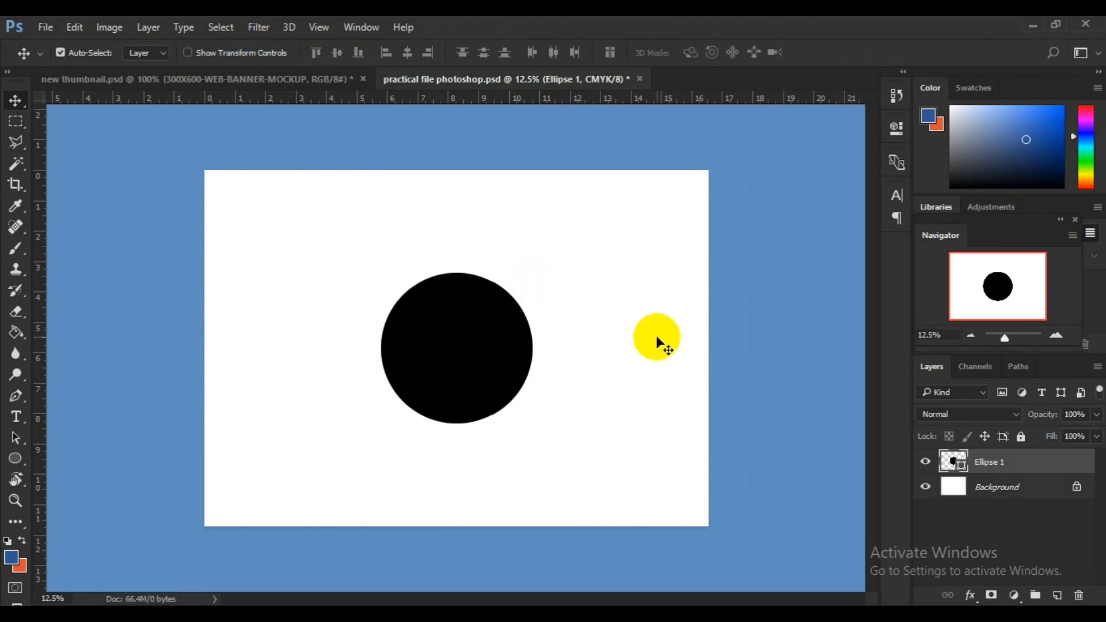
pyautogui.hotkey('ctrl', 'e')
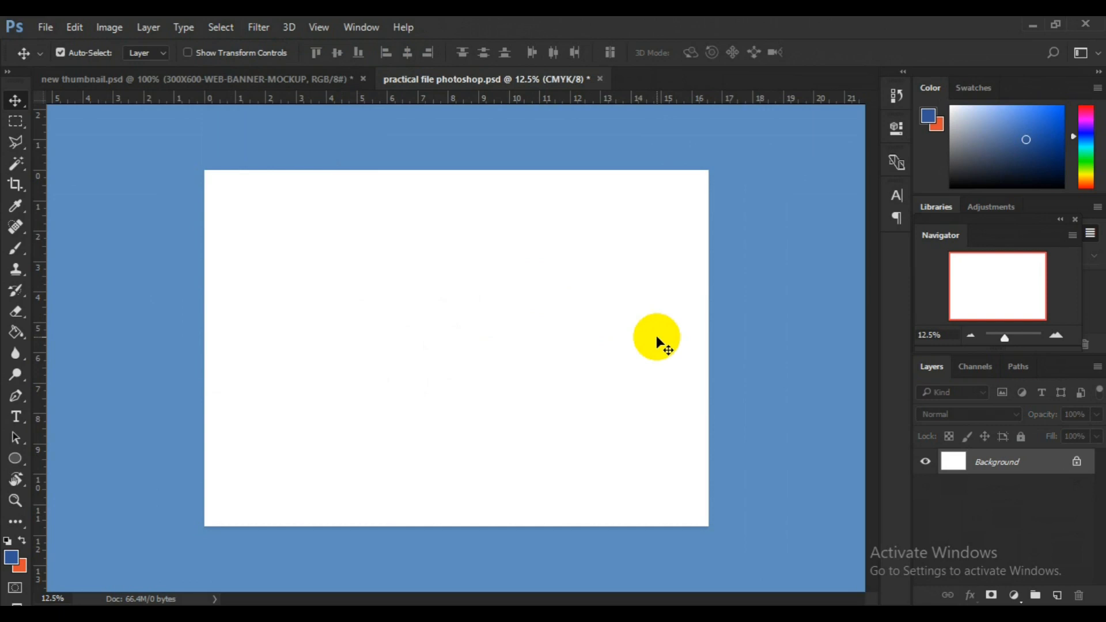
# Step: Add the horizontal text "EXCEL GRAPHICS AND MULTIMEDIA" on the empty canvas
pyautogui.click(16, 418)
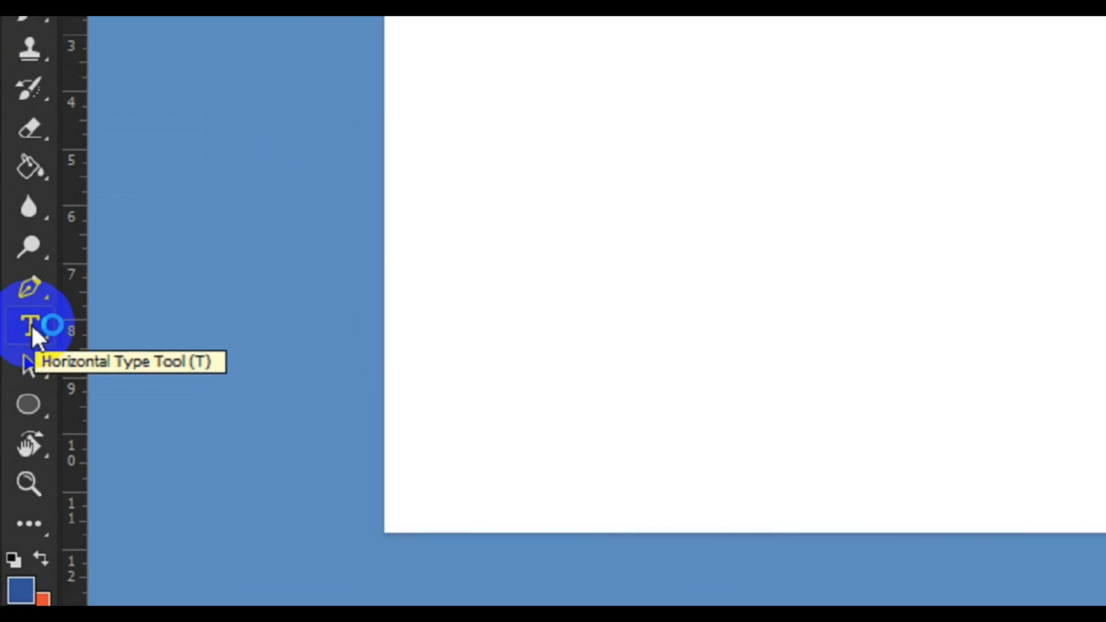
pyautogui.click(32, 326)
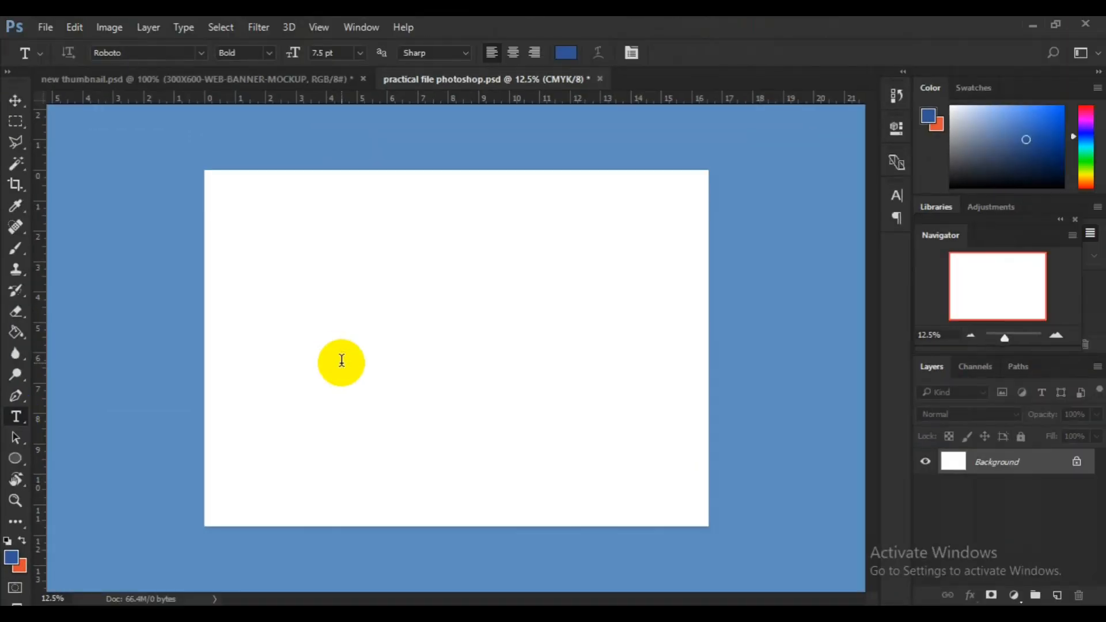
pyautogui.click(342, 360)
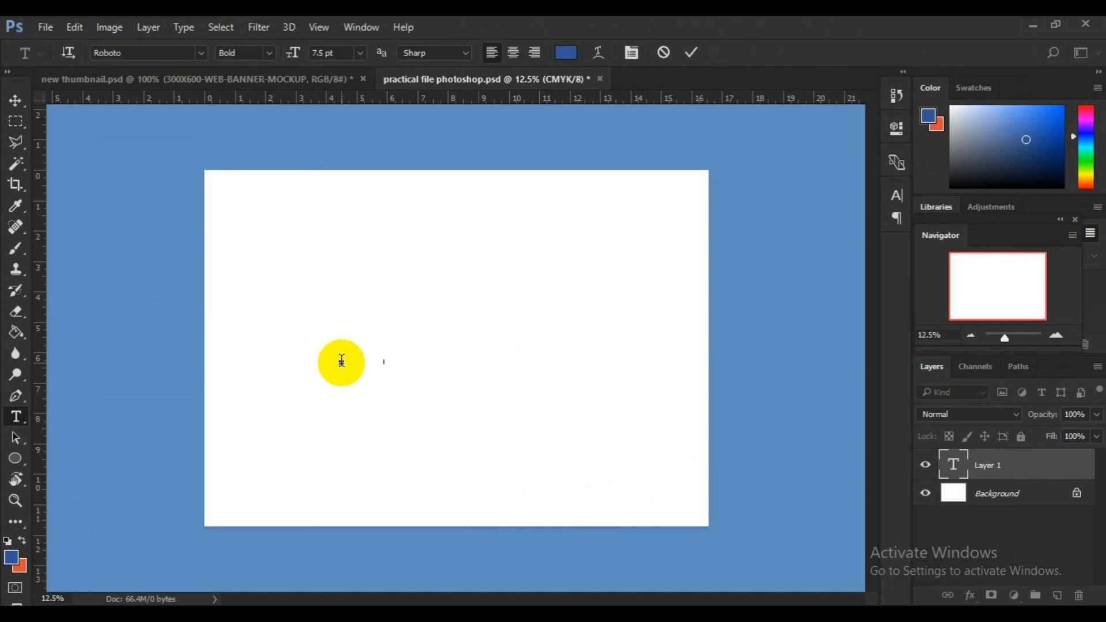
# Step: Set the whole text's font size to 30 pt and move it slightly right of the canvas center
pyautogui.hotkey('ctrl', 'a')
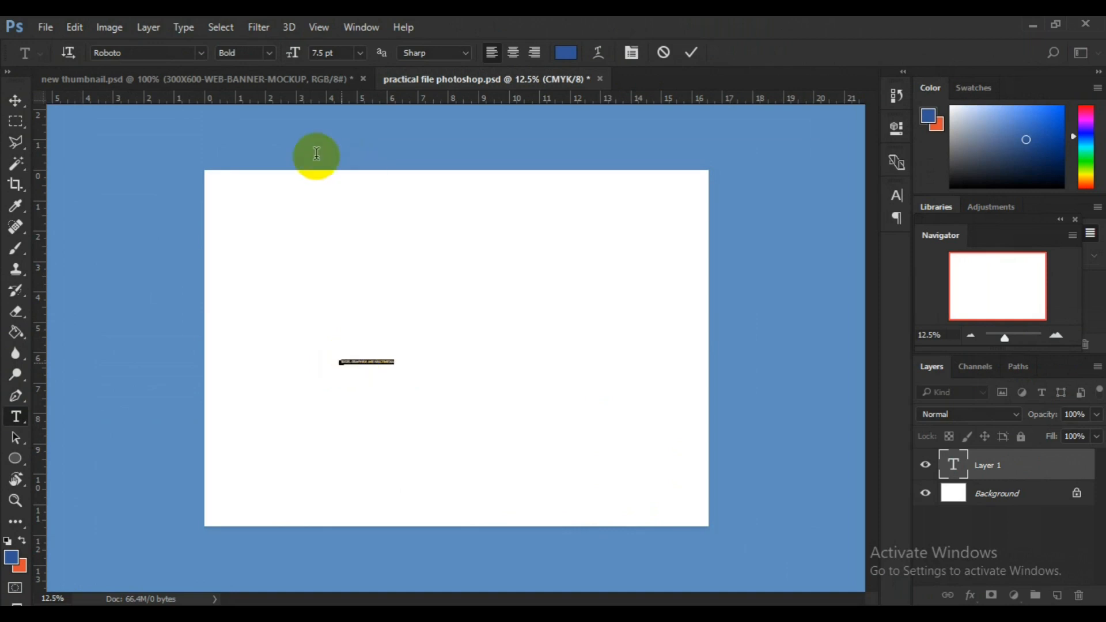
pyautogui.click(346, 55)
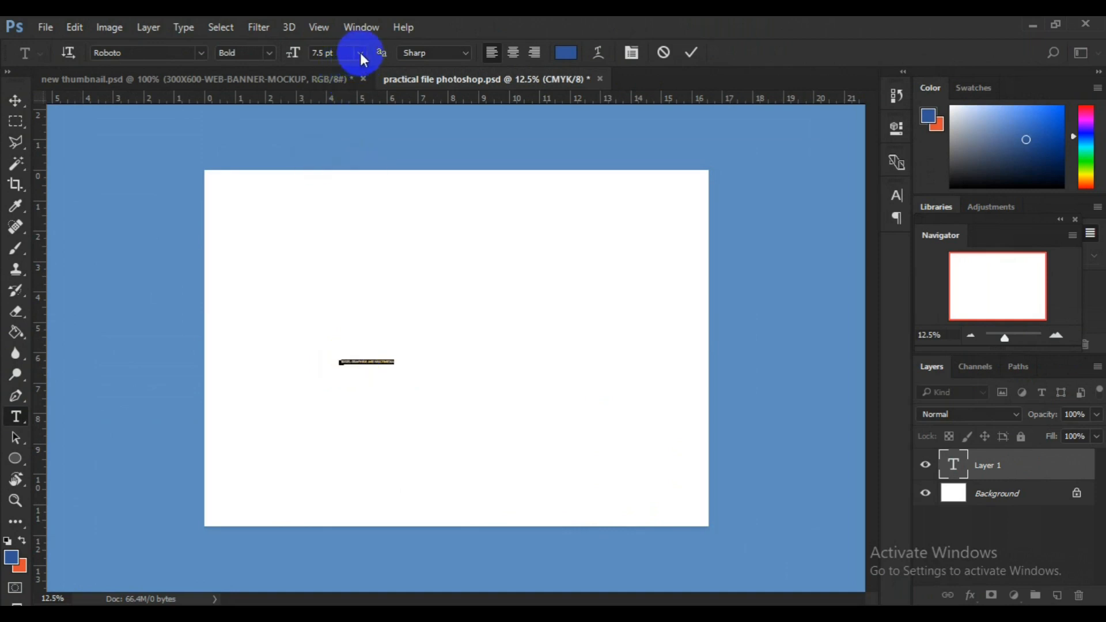
pyautogui.click(360, 53)
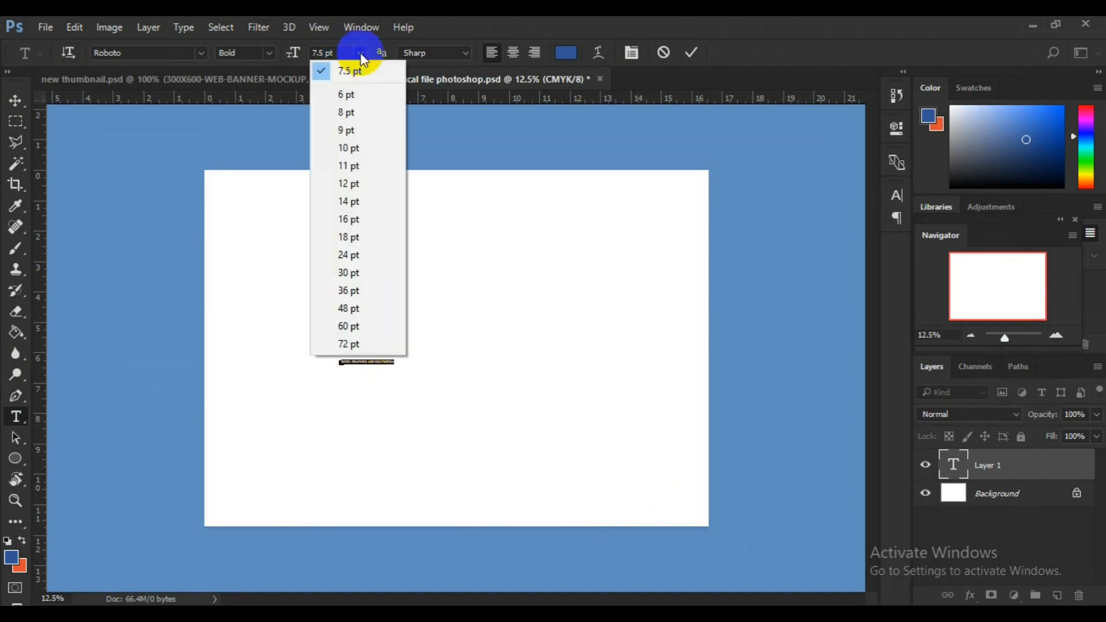
pyautogui.click(351, 272)
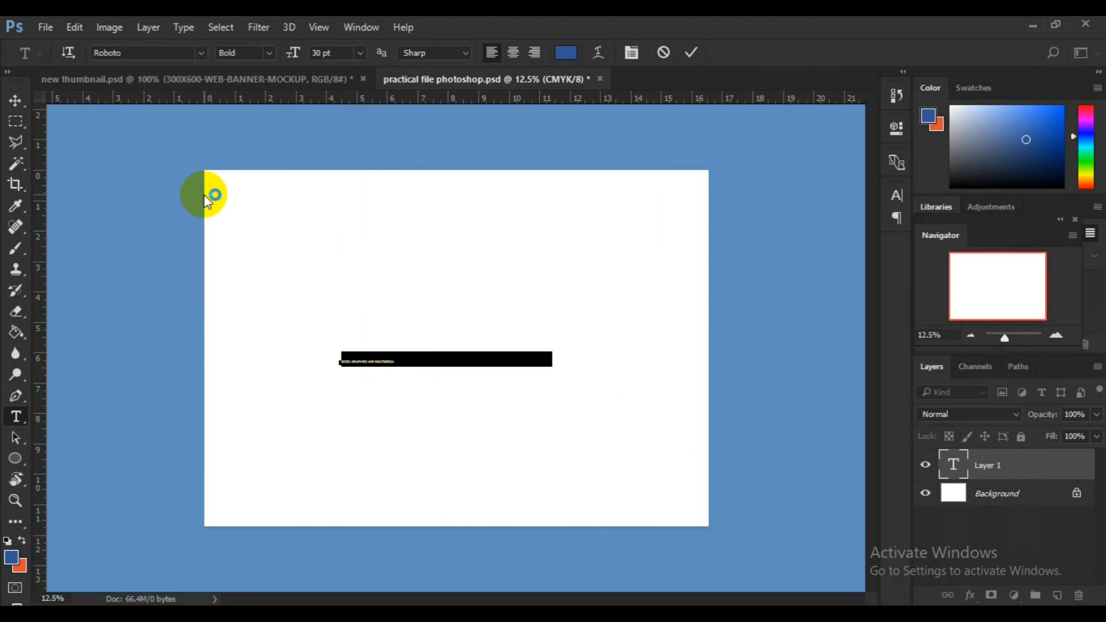
pyautogui.click(15, 102)
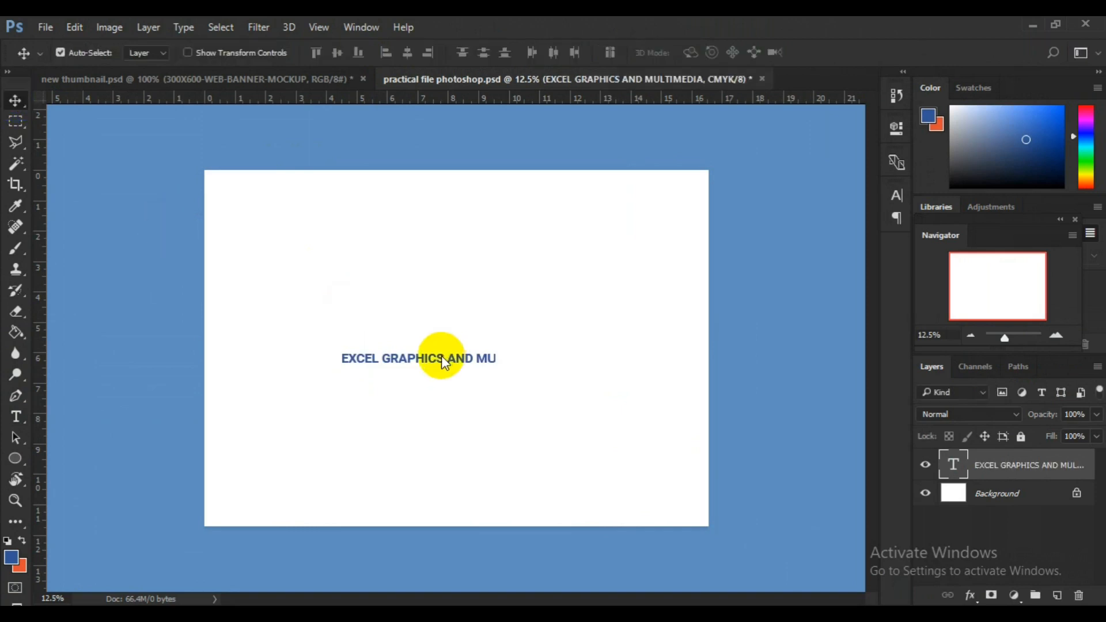
pyautogui.moveTo(443, 357); pyautogui.dragTo(476, 350)
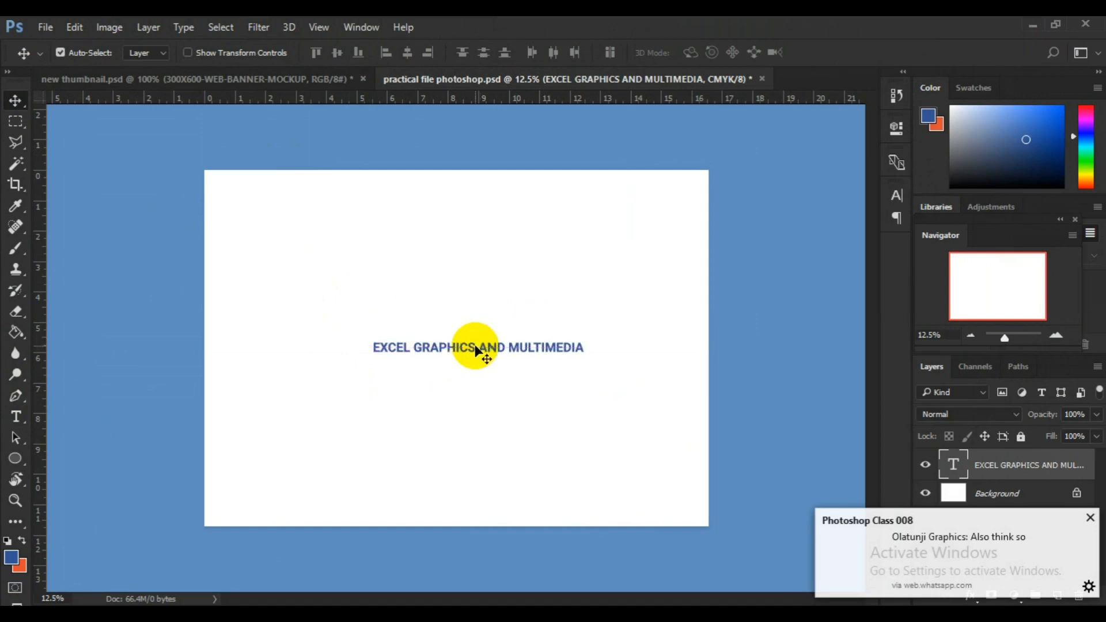
# Step: Add a new empty layer directly above the Background layer
pyautogui.hotkey('ctrl', '+')
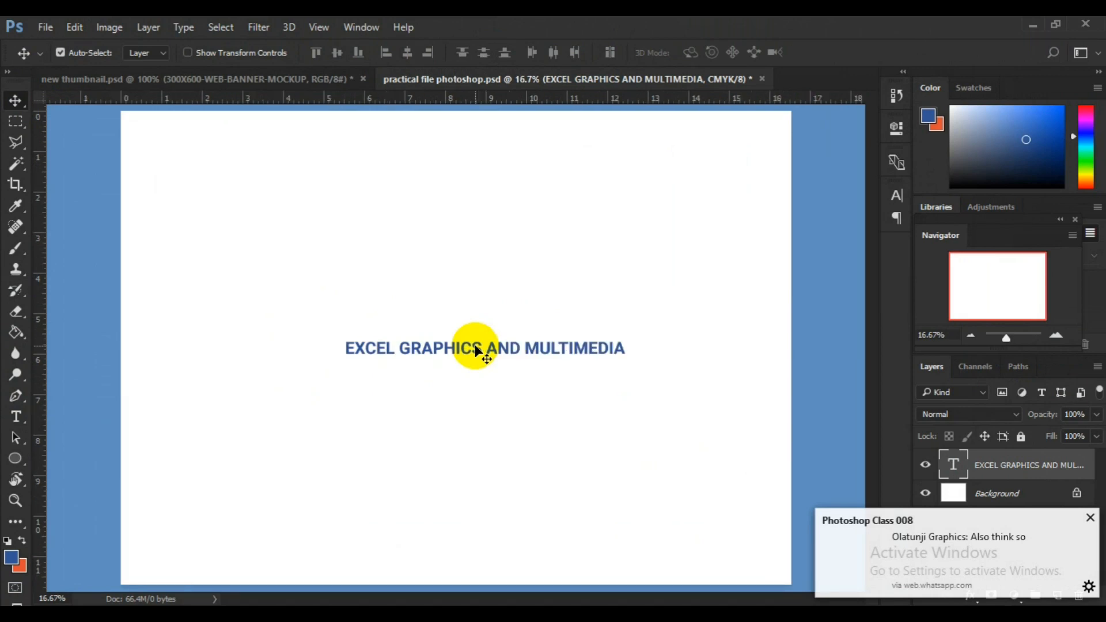
pyautogui.click(1090, 519)
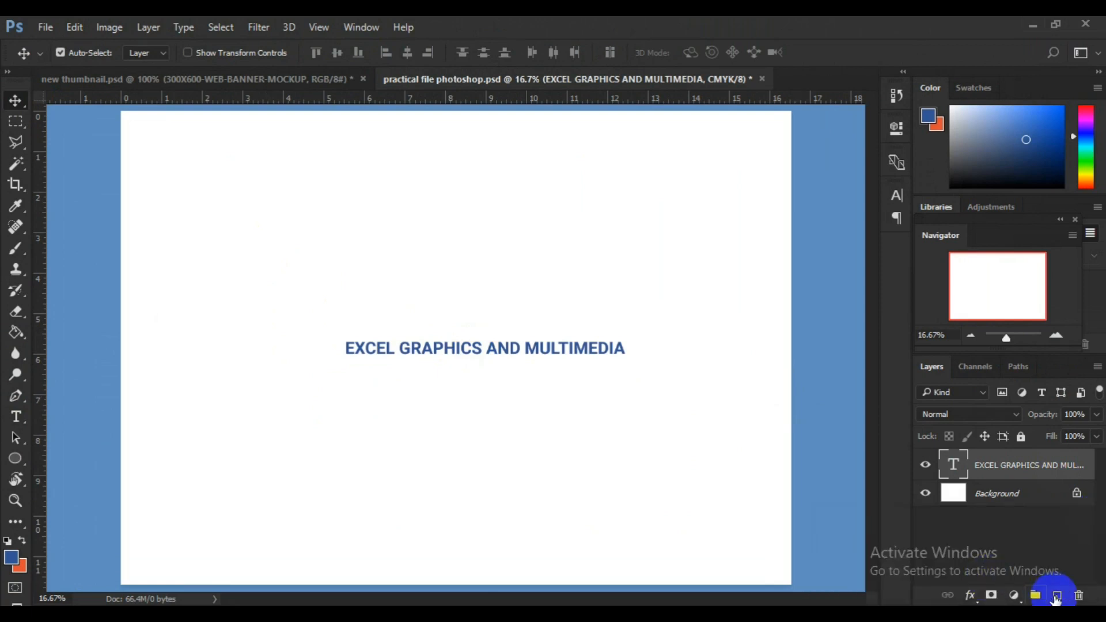
pyautogui.click(1042, 496)
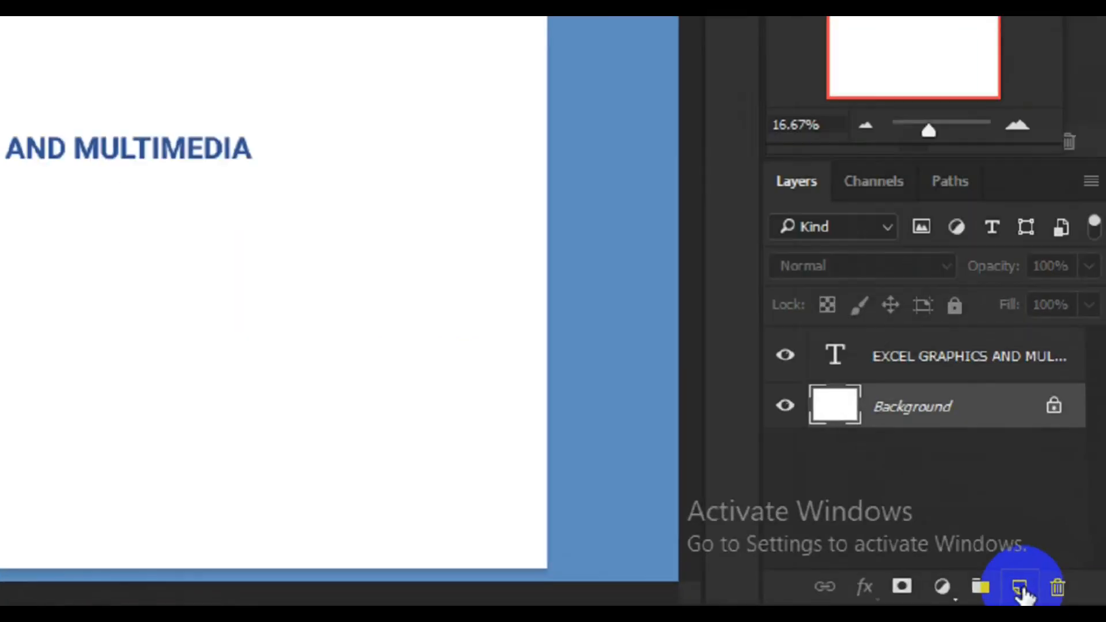
pyautogui.click(1059, 597)
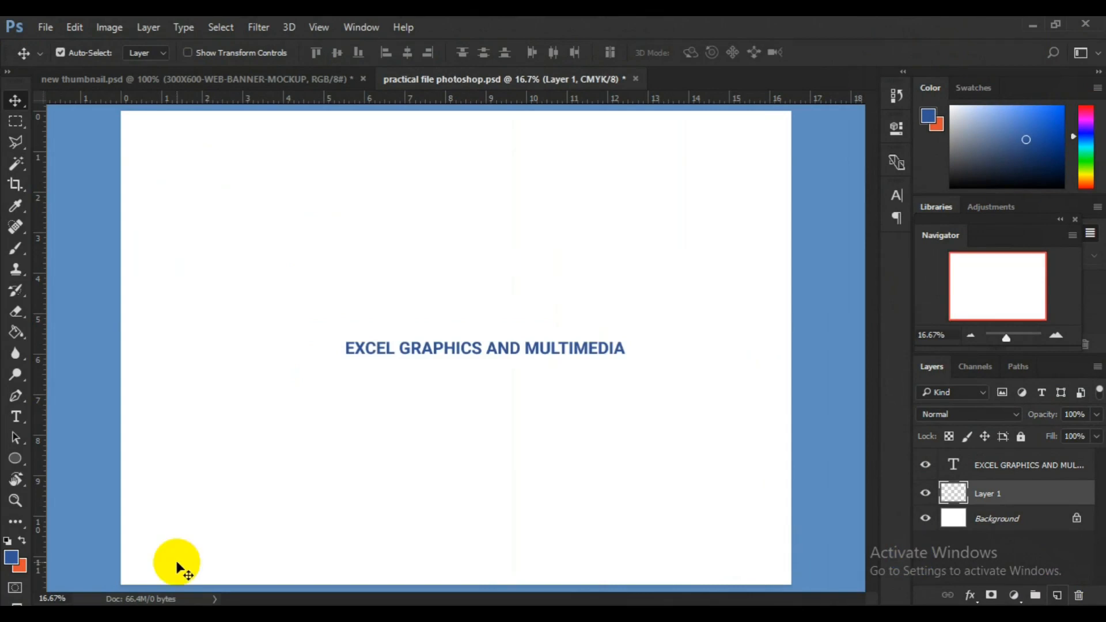
# Step: Try to draw a small ellipse of about 79 by 115 px just before the text, and delete it
pyautogui.click(17, 461)
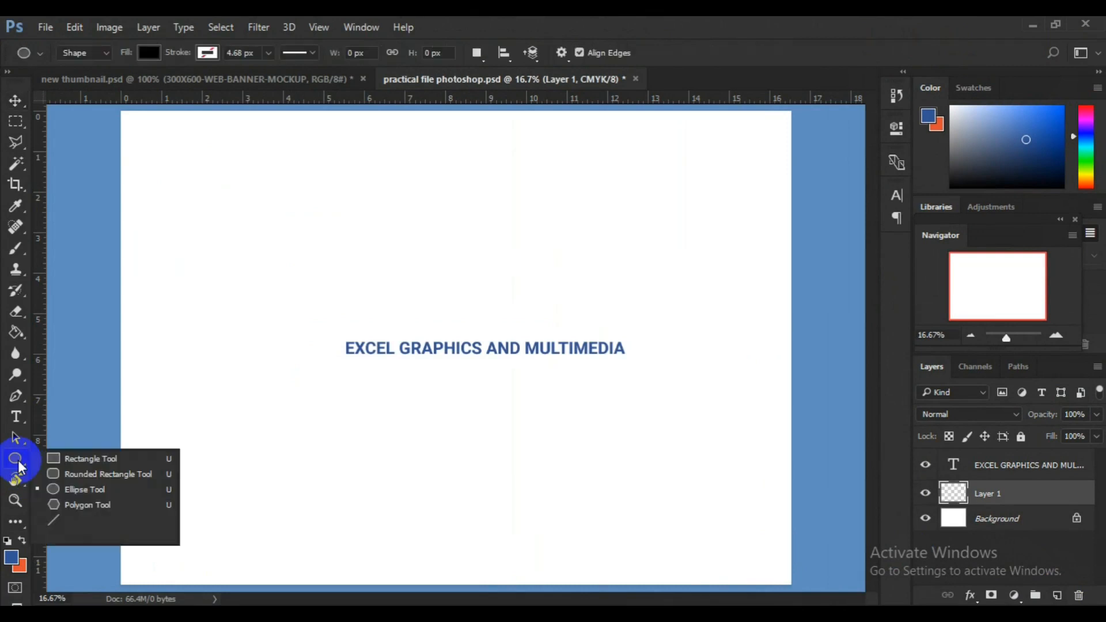
pyautogui.click(74, 489)
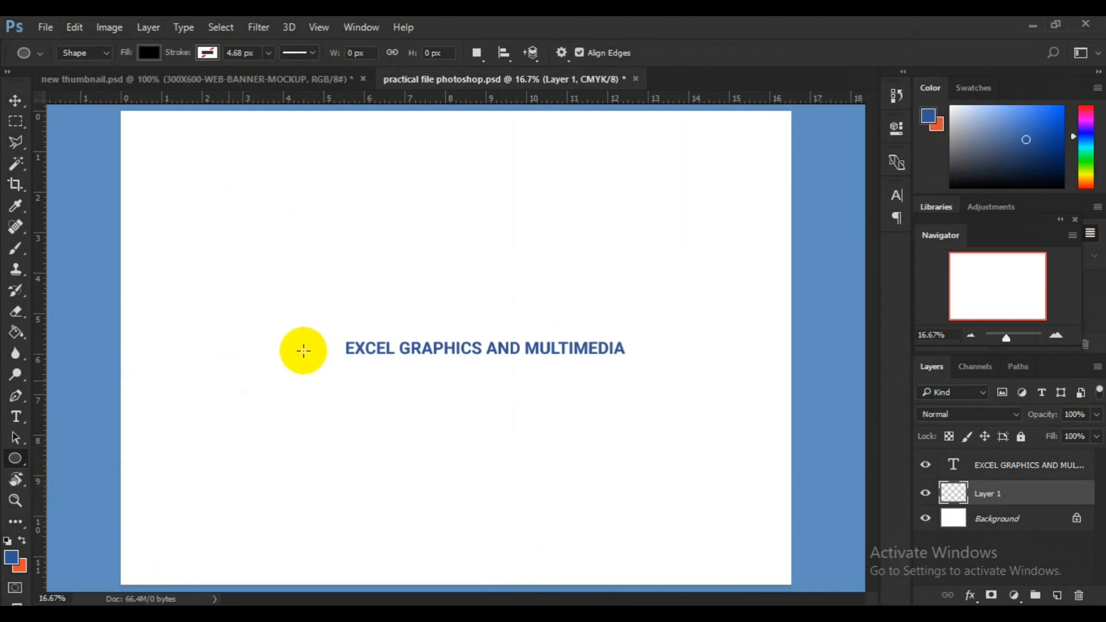
pyautogui.moveTo(303, 350); pyautogui.dragTo(314, 365)
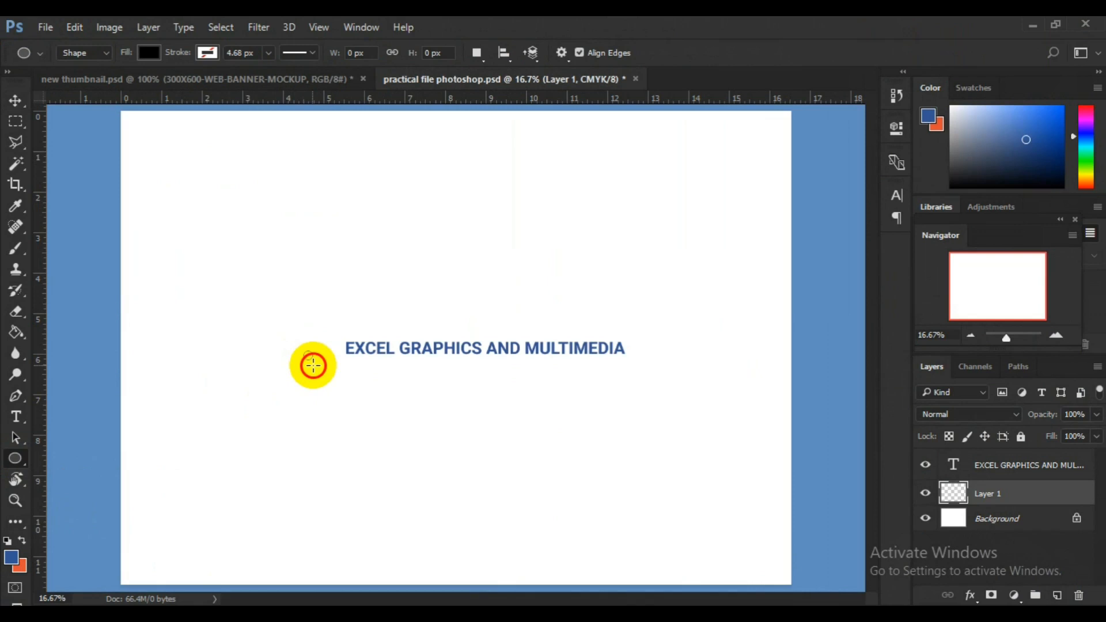
pyautogui.moveTo(313, 365); pyautogui.dragTo(312, 365)
pyautogui.moveTo(312, 364); pyautogui.dragTo(313, 365)
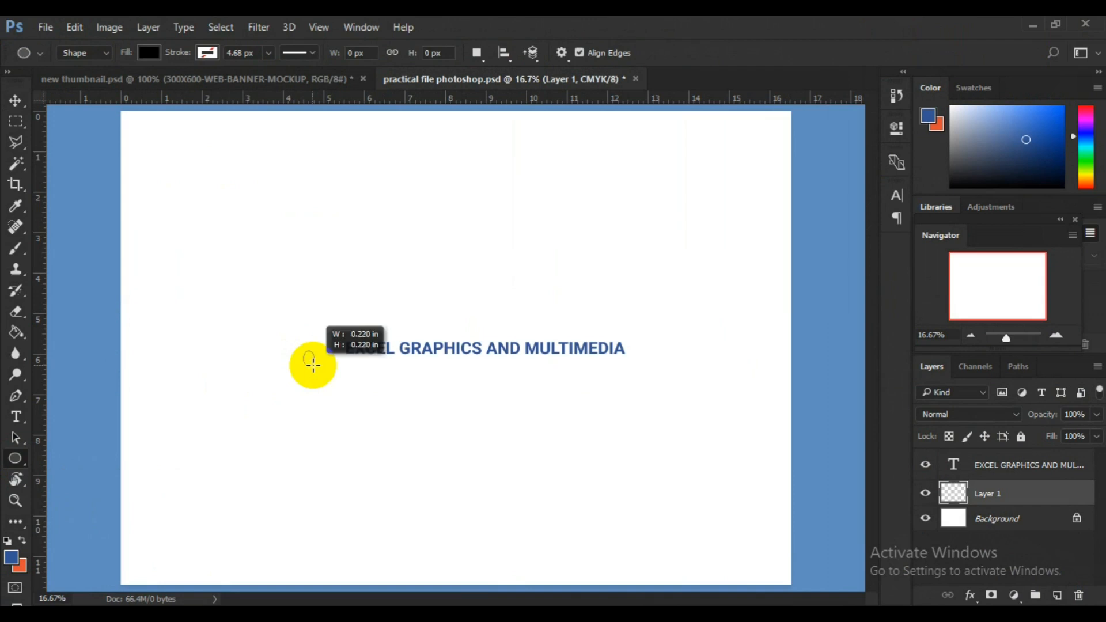
pyautogui.moveTo(313, 364); pyautogui.dragTo(311, 363)
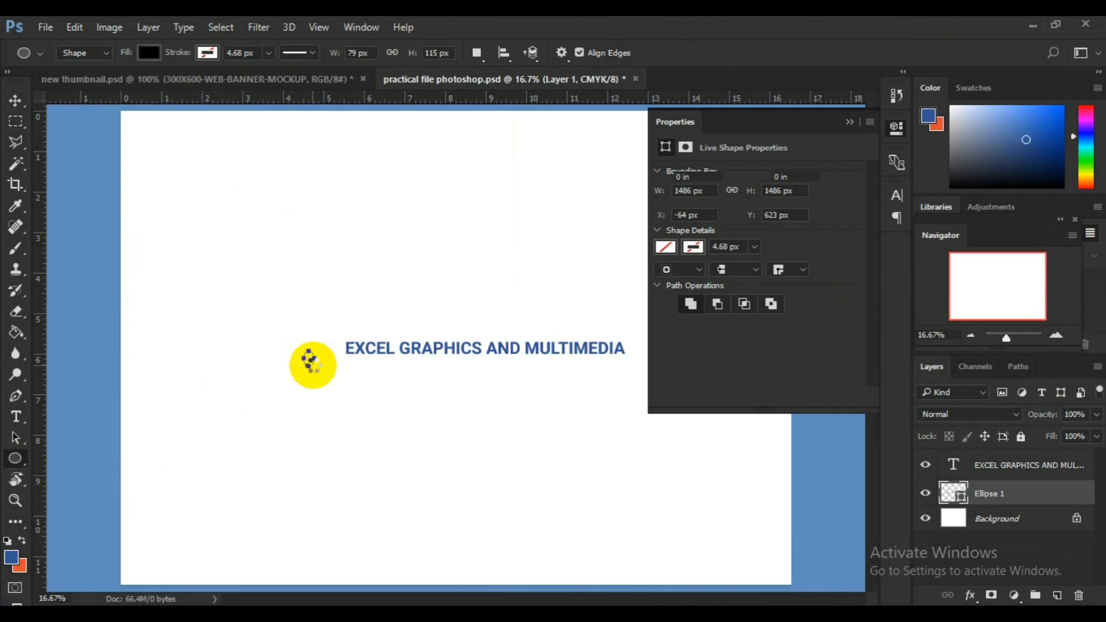
pyautogui.press('v')
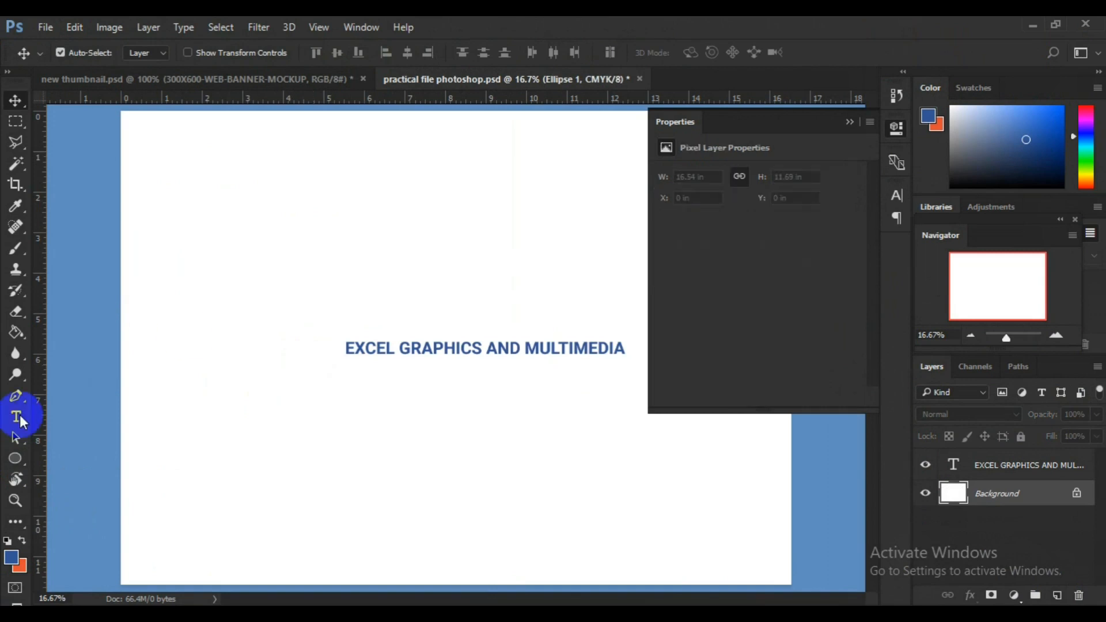
# Step: With the Ellipse tool, draw a black circle about 61 px wide just before the text and move it closer to the text
pyautogui.click(16, 459)
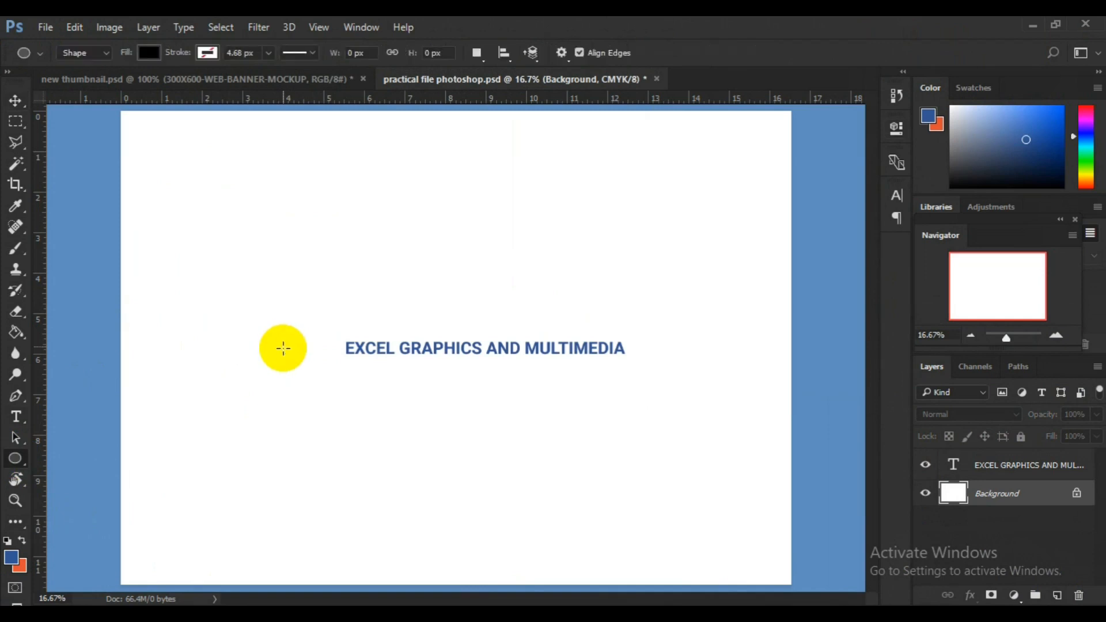
pyautogui.click(294, 360)
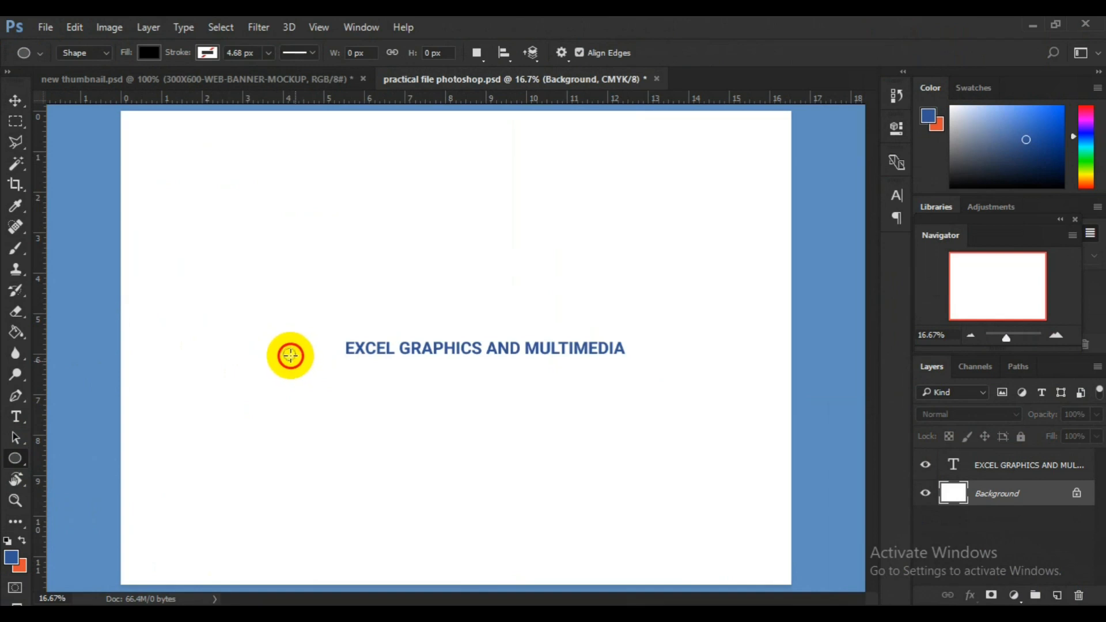
pyautogui.moveTo(290, 355); pyautogui.dragTo(290, 354)
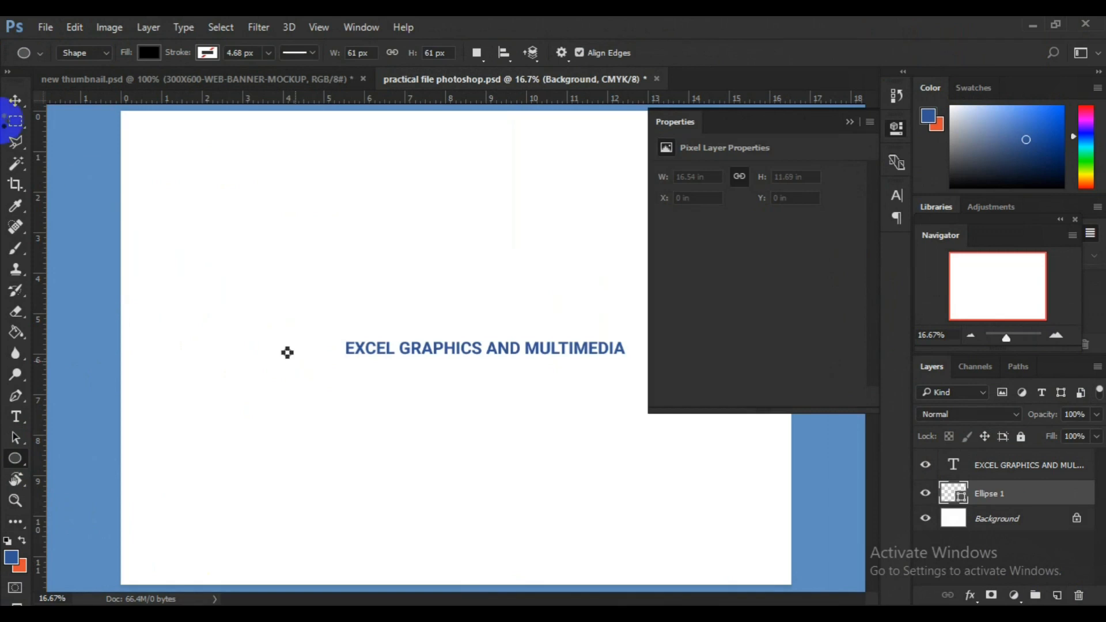
pyautogui.click(12, 112)
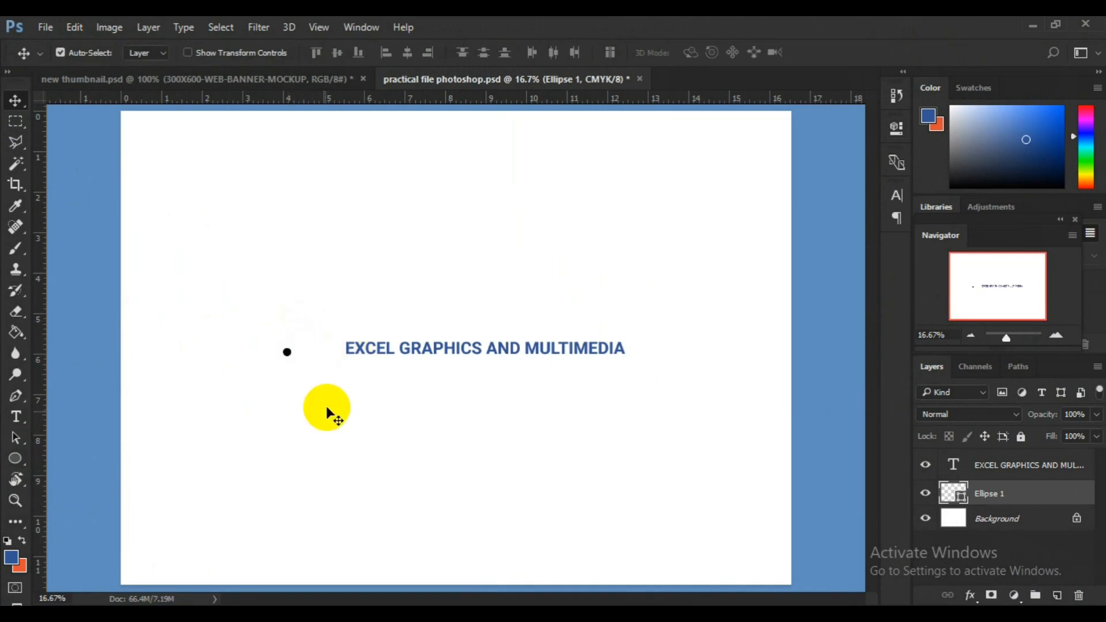
pyautogui.click(291, 355)
pyautogui.moveTo(291, 358); pyautogui.dragTo(324, 359)
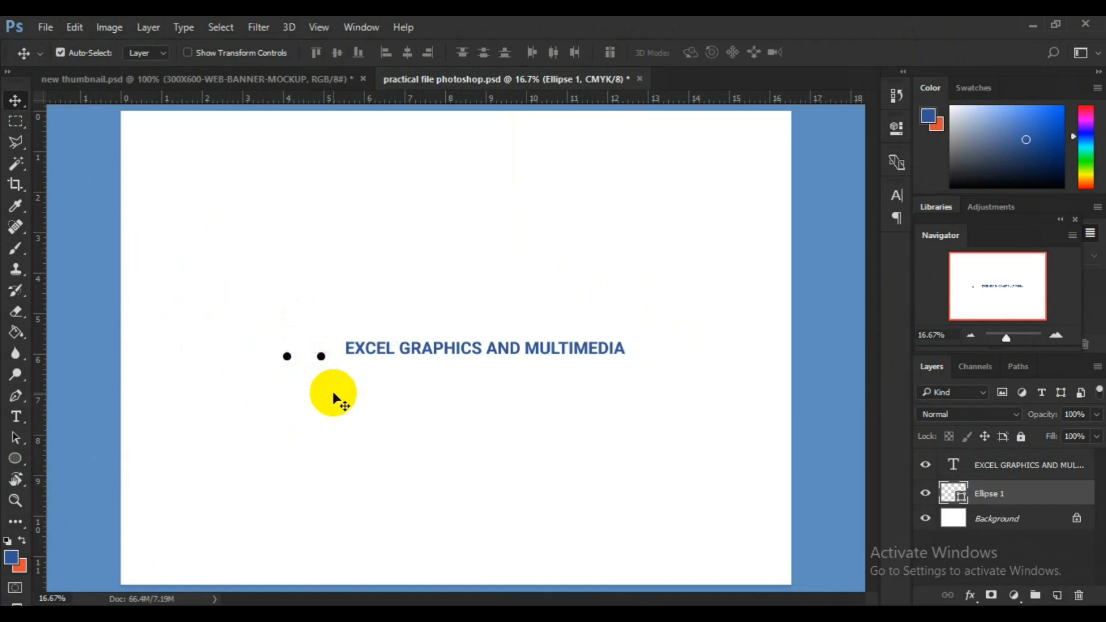
# Step: Select the text and Ellipse 1 layers together, try aligning their horizontal centers, and undo that alignment
pyautogui.hotkey('ctrl', '+')
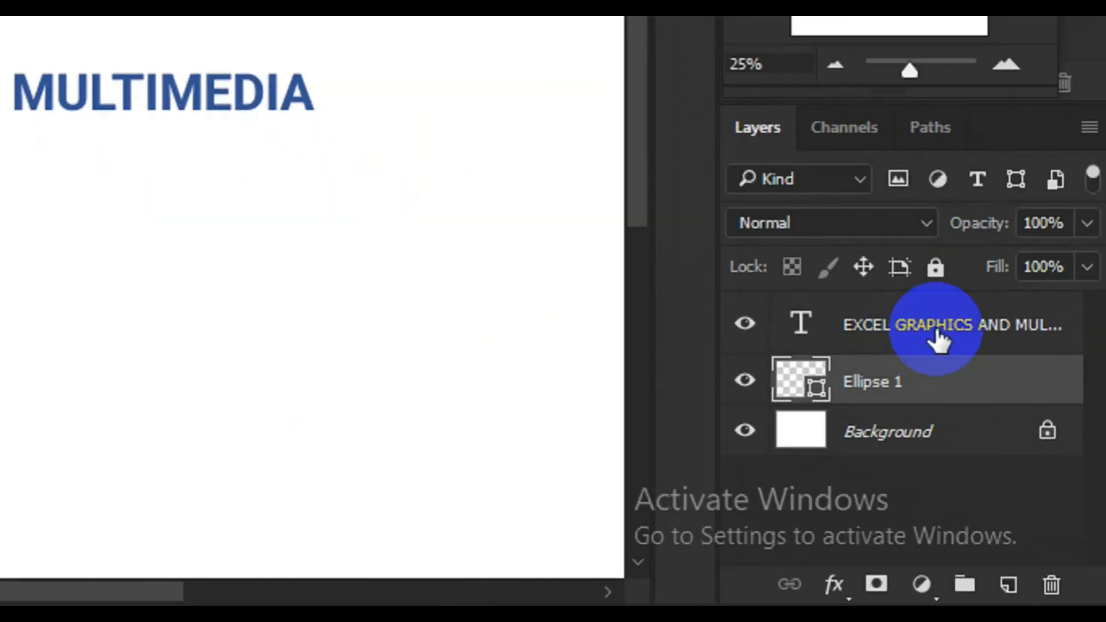
pyautogui.keyDown('ctrl'); pyautogui.click(938, 334); pyautogui.keyUp('ctrl')
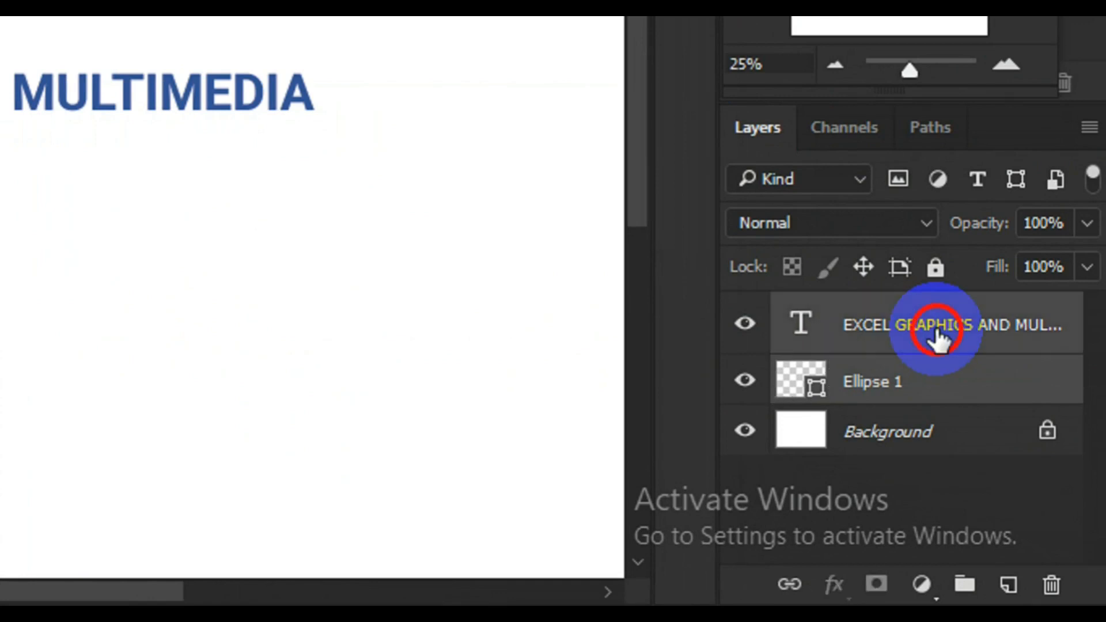
pyautogui.keyDown('ctrl'); pyautogui.click(938, 334); pyautogui.keyUp('ctrl')
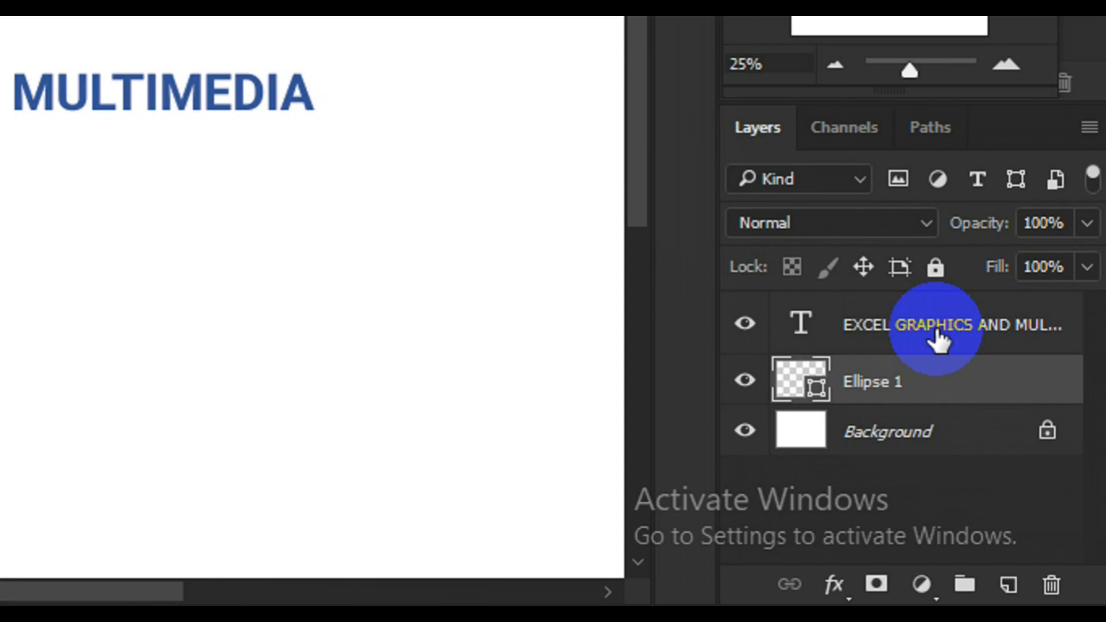
pyautogui.keyDown('ctrl'); pyautogui.click(938, 334); pyautogui.keyUp('ctrl')
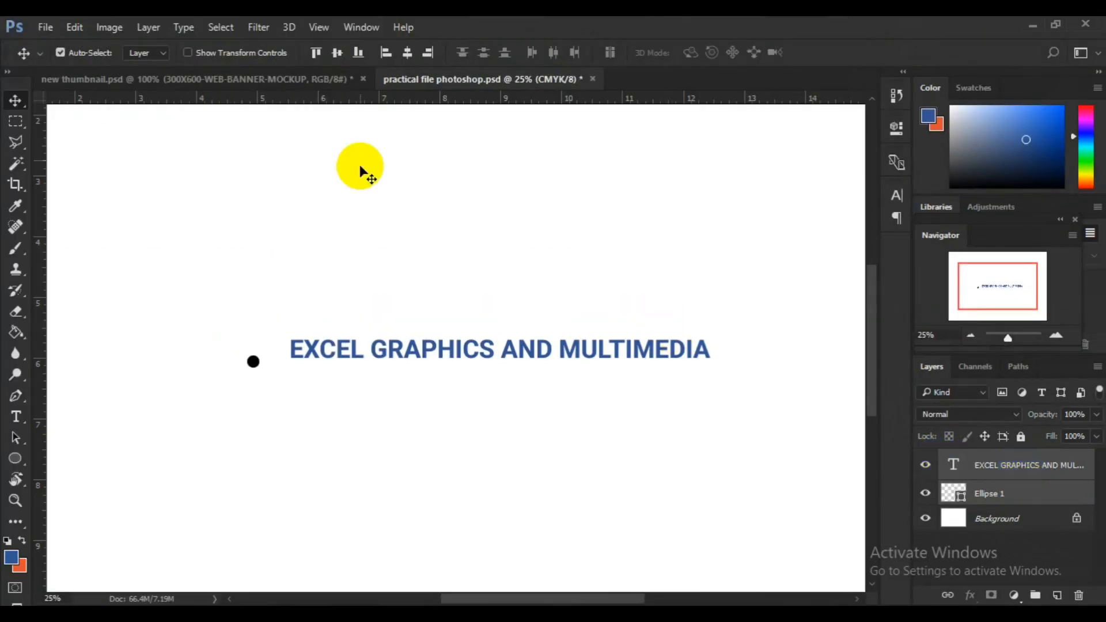
pyautogui.click(406, 56)
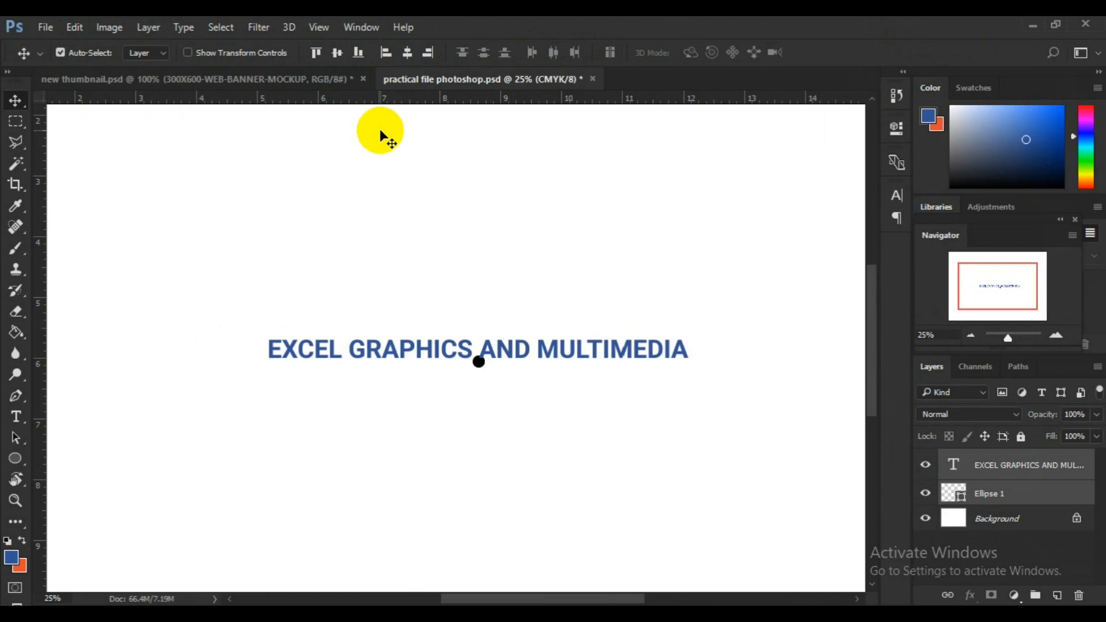
pyautogui.press('ctrl')
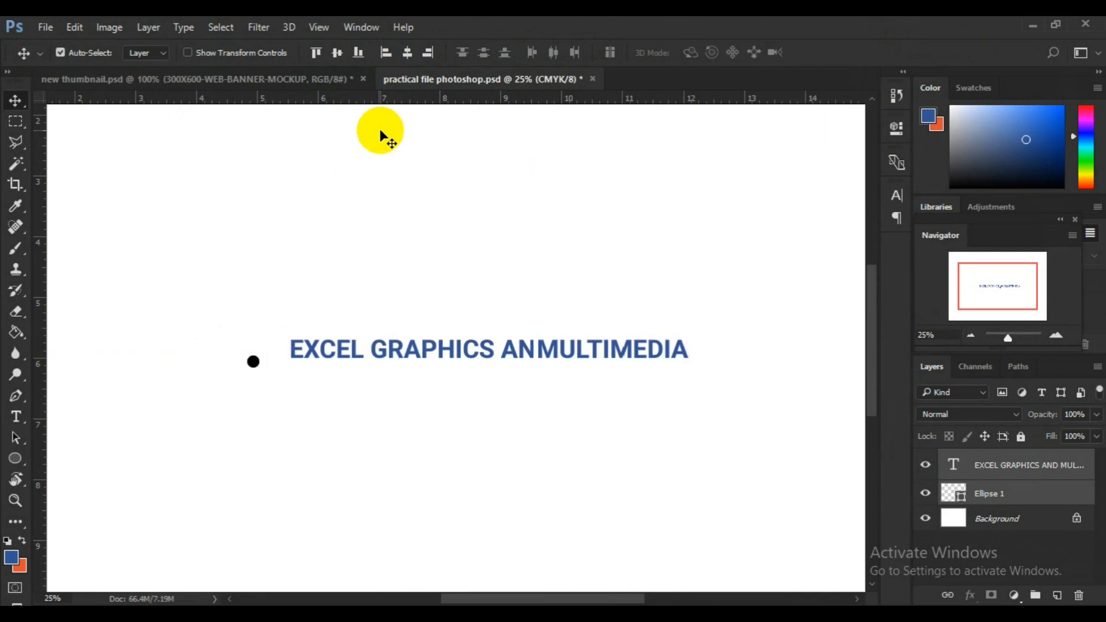
# Step: Align the circle and text by their vertical centers, trying top-edge alignment before restoring the vertical centering
pyautogui.click(338, 52)
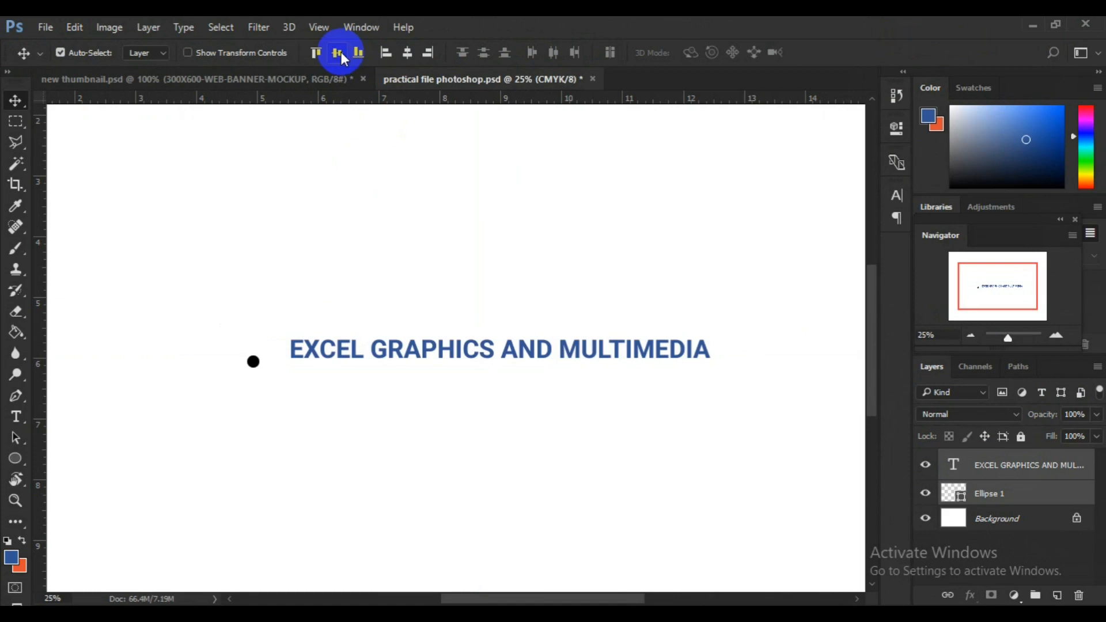
pyautogui.click(341, 52)
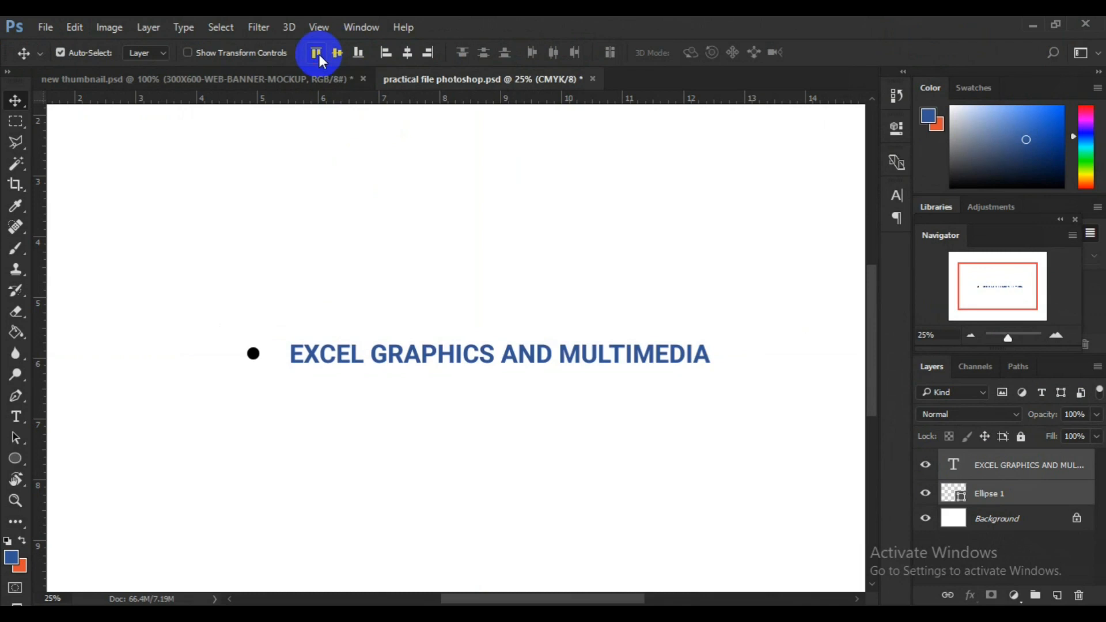
pyautogui.click(318, 54)
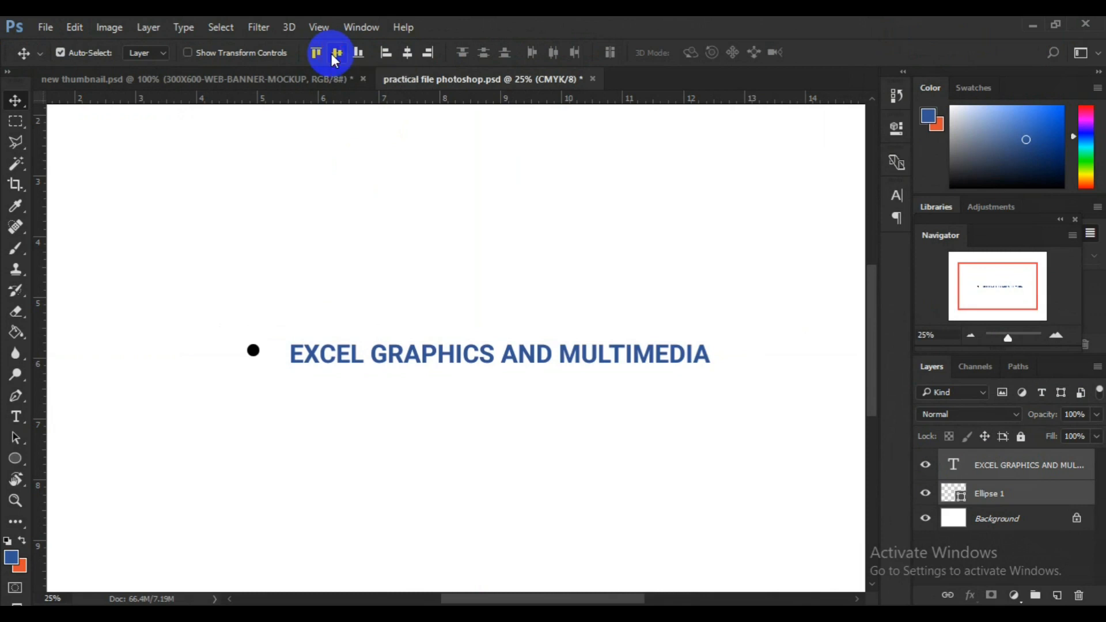
pyautogui.click(336, 53)
# Step: Try right-edge and horizontal-center alignment on the circle and text, and finish with their left edges aligned
pyautogui.click(433, 52)
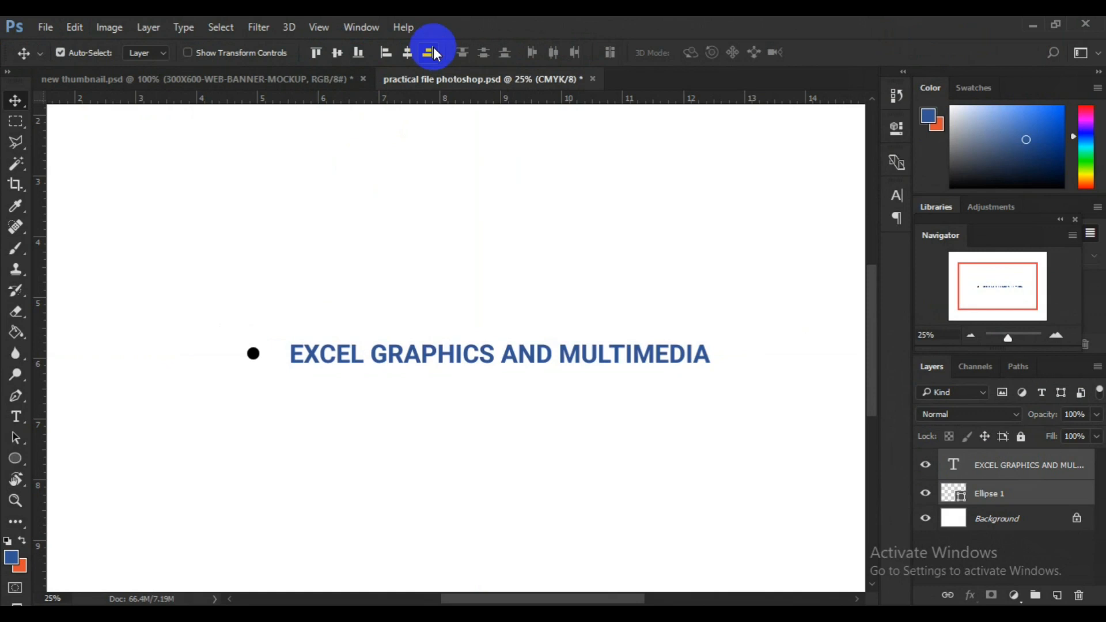
pyautogui.click(433, 52)
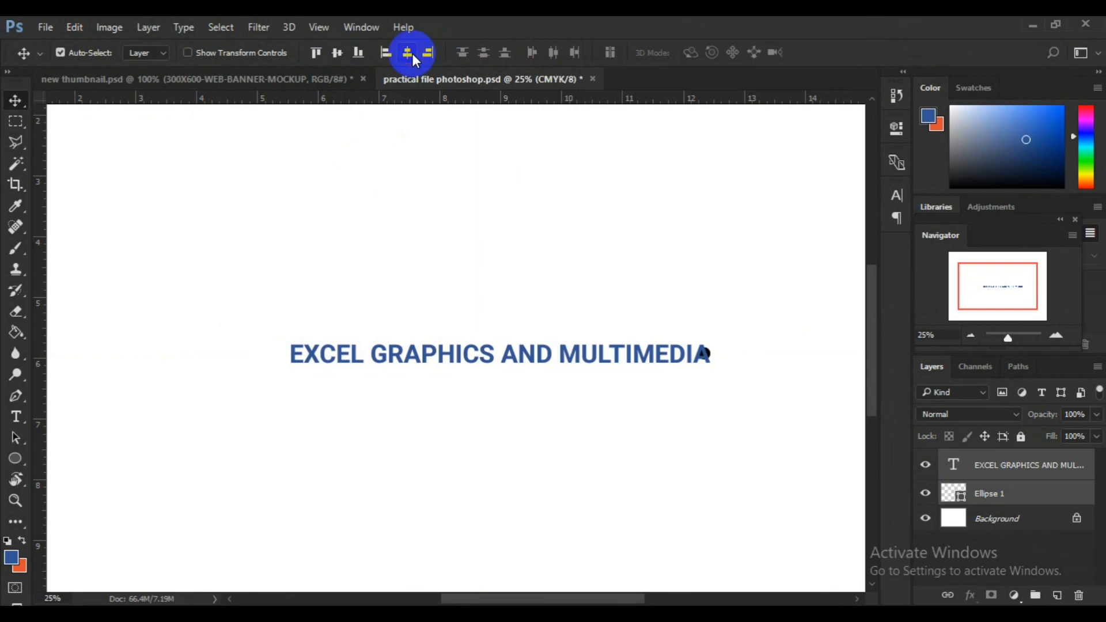
pyautogui.click(410, 53)
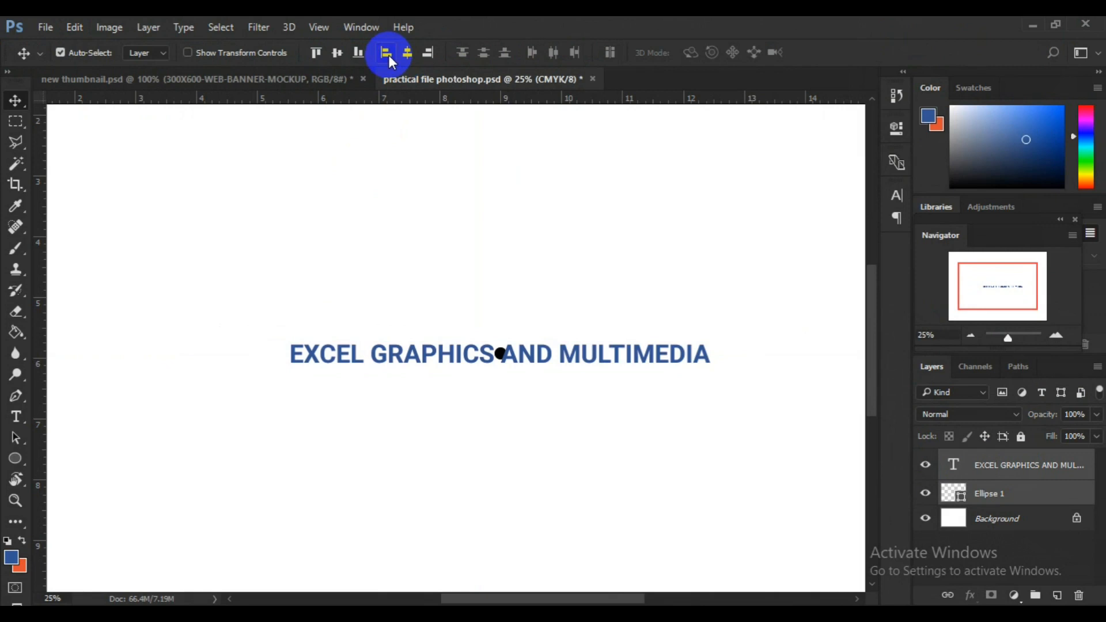
pyautogui.click(387, 54)
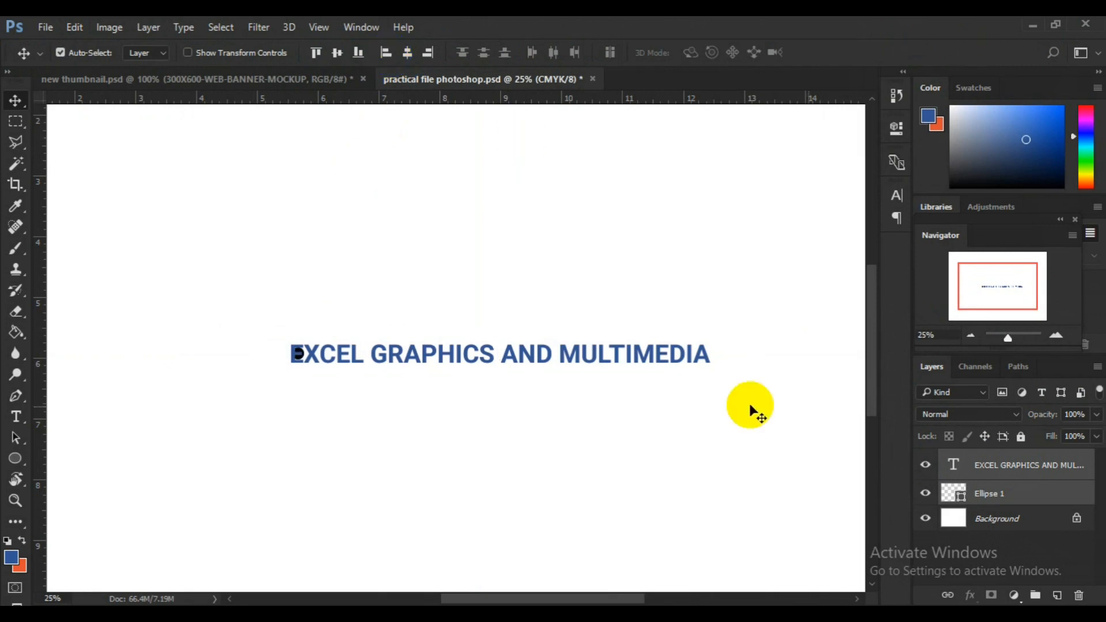
# Step: Nudge only the text layer horizontally to the right until the black circle sits clear of it as a bullet before the first letter
pyautogui.click(997, 466)
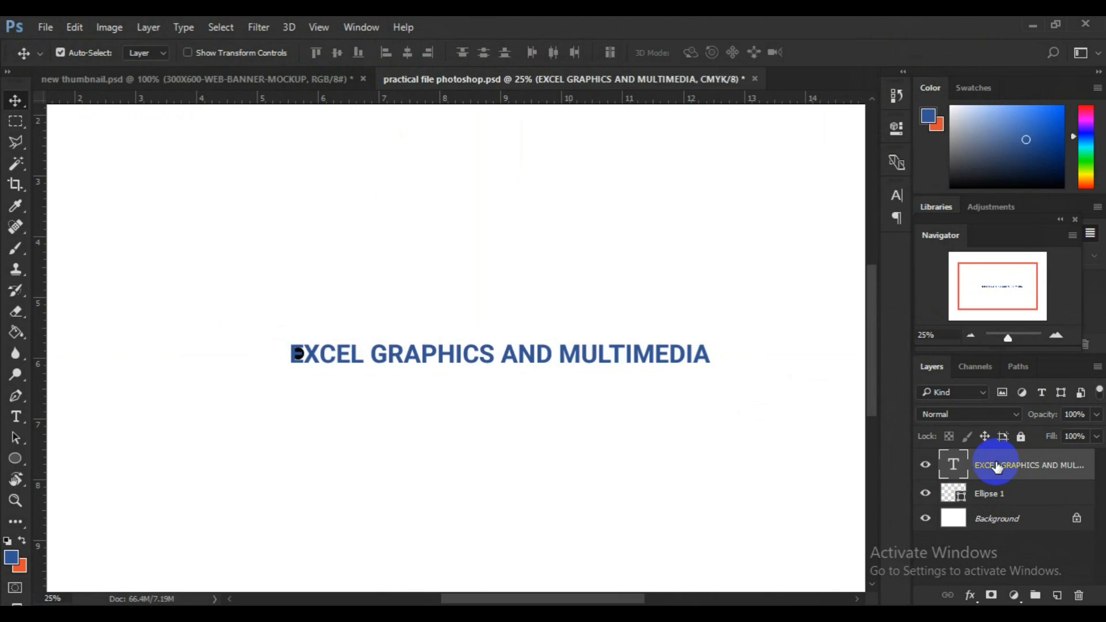
pyautogui.hotkey('shift', 'Right')
pyautogui.hotkey('shift', 'Right')
pyautogui.hotkey('shift', 'Right')
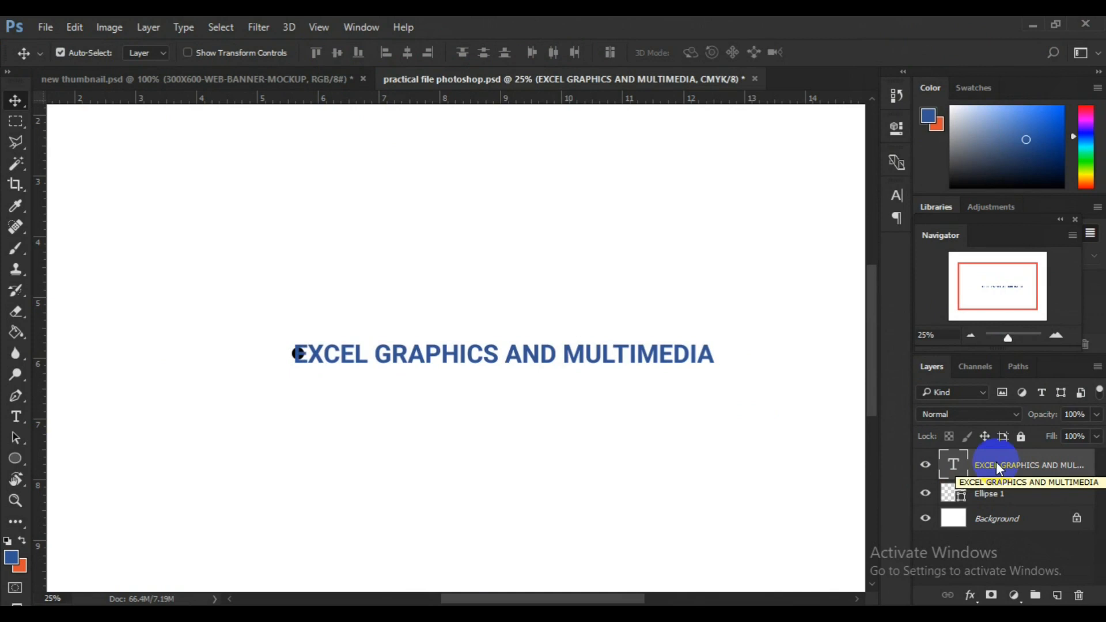
pyautogui.hotkey('shift', 'Right')
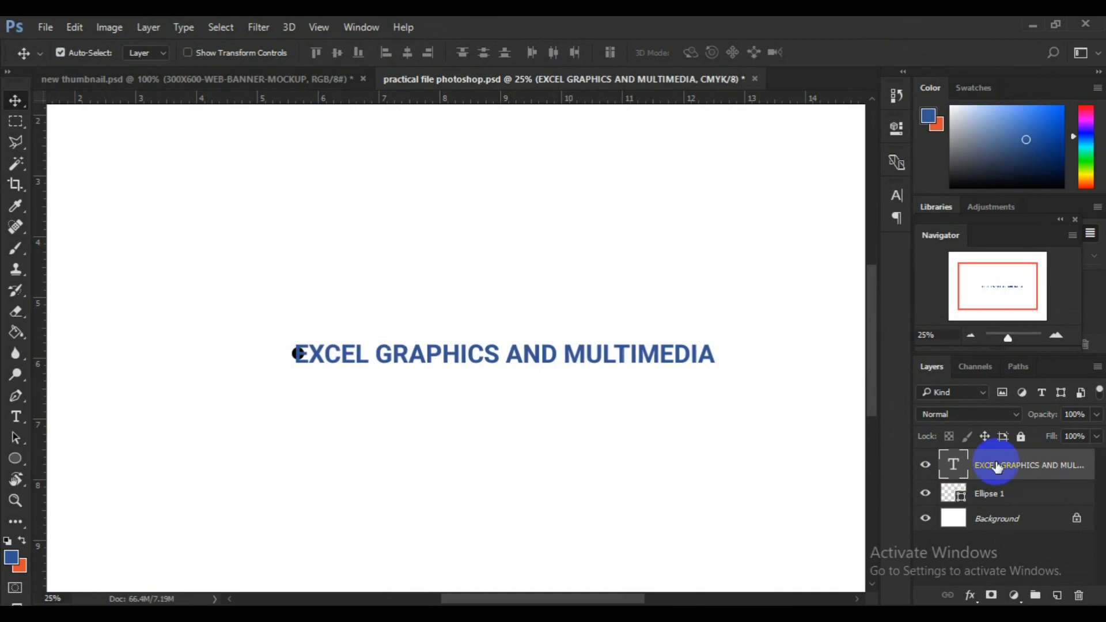
pyautogui.hotkey('shift', 'Right')
pyautogui.hotkey('shift', 'Right')
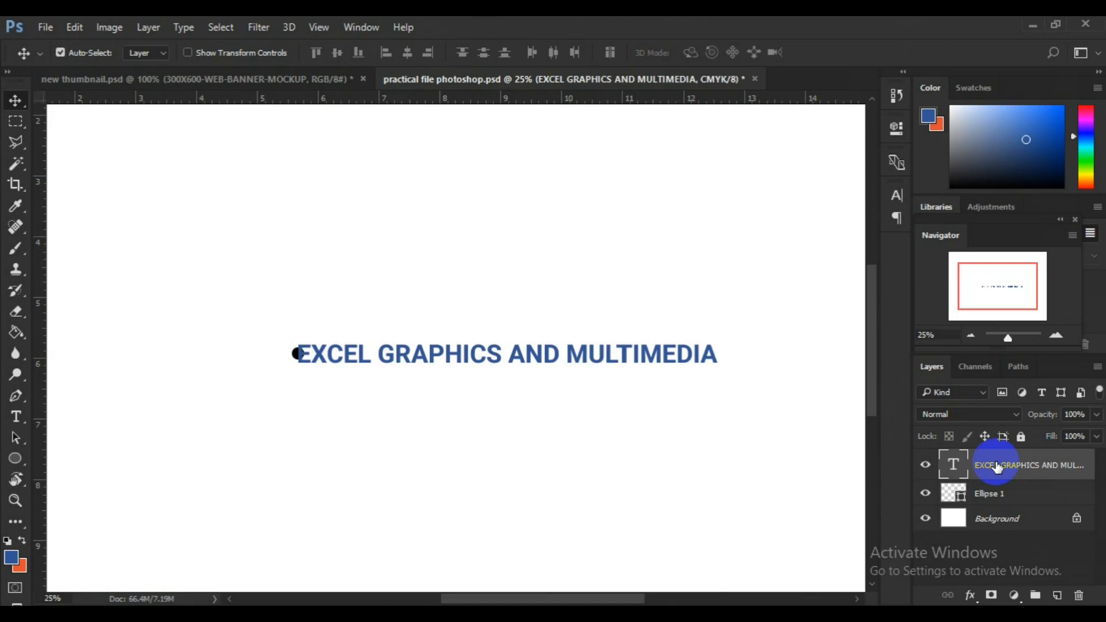
pyautogui.hotkey('shift', 'Right')
pyautogui.hotkey('shift', 'Right')
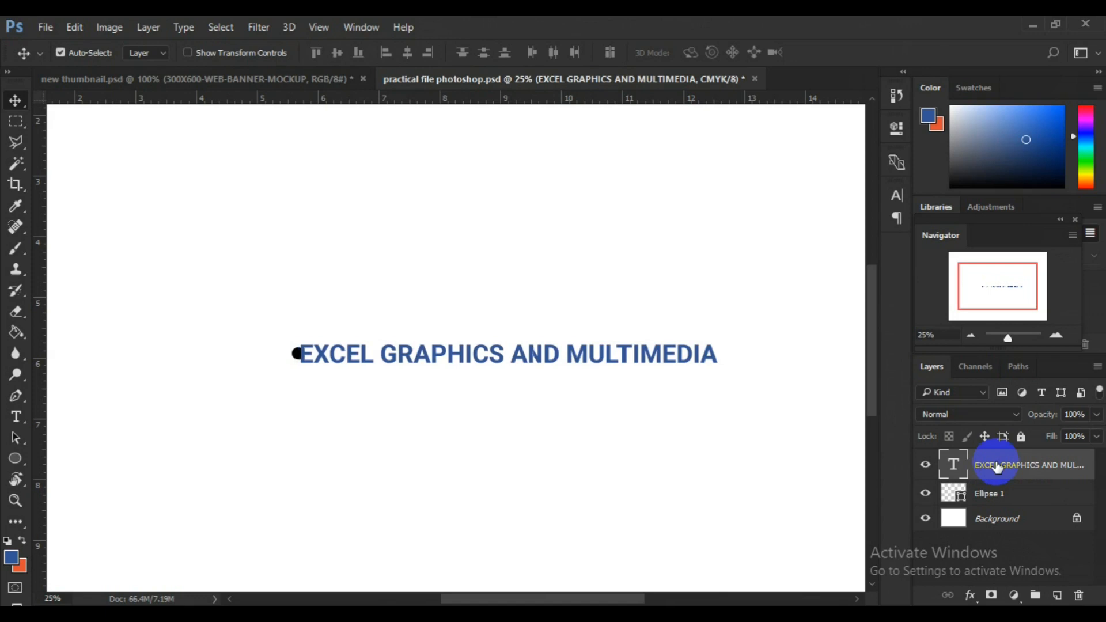
pyautogui.hotkey('shift', 'Right')
pyautogui.hotkey('shift', 'Right')
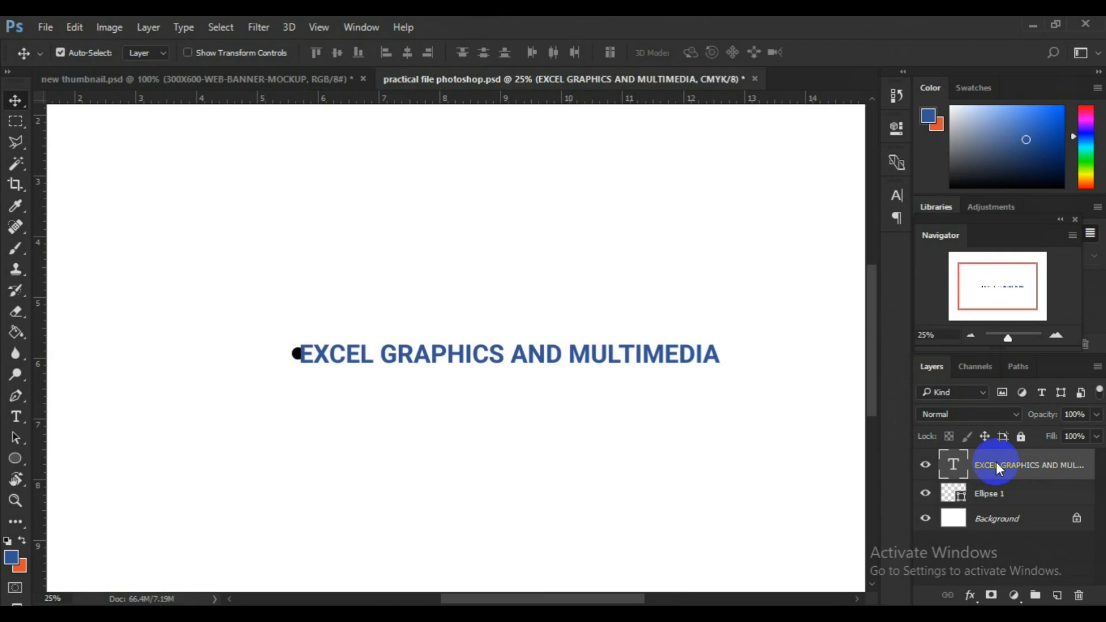
pyautogui.hotkey('shift', 'Right')
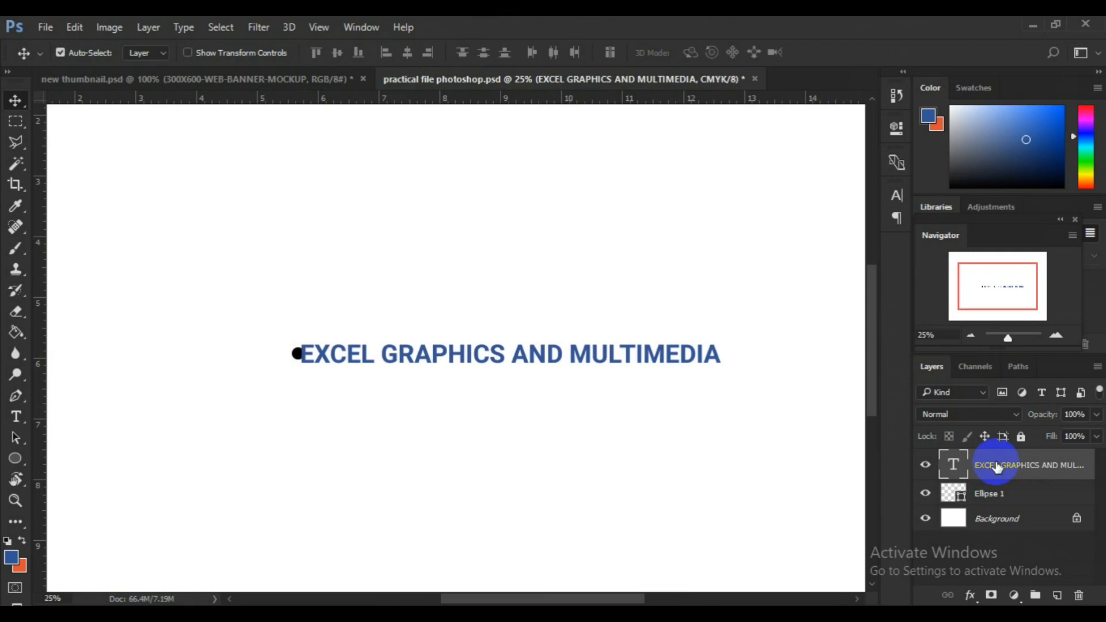
pyautogui.hotkey('shift', 'Right')
pyautogui.hotkey('shift', 'Right')
pyautogui.hotkey('shift', 'Right')
pyautogui.hotkey('shift', 'Right')
pyautogui.hotkey('shift', 'Right')
pyautogui.hotkey('shift', 'Right')
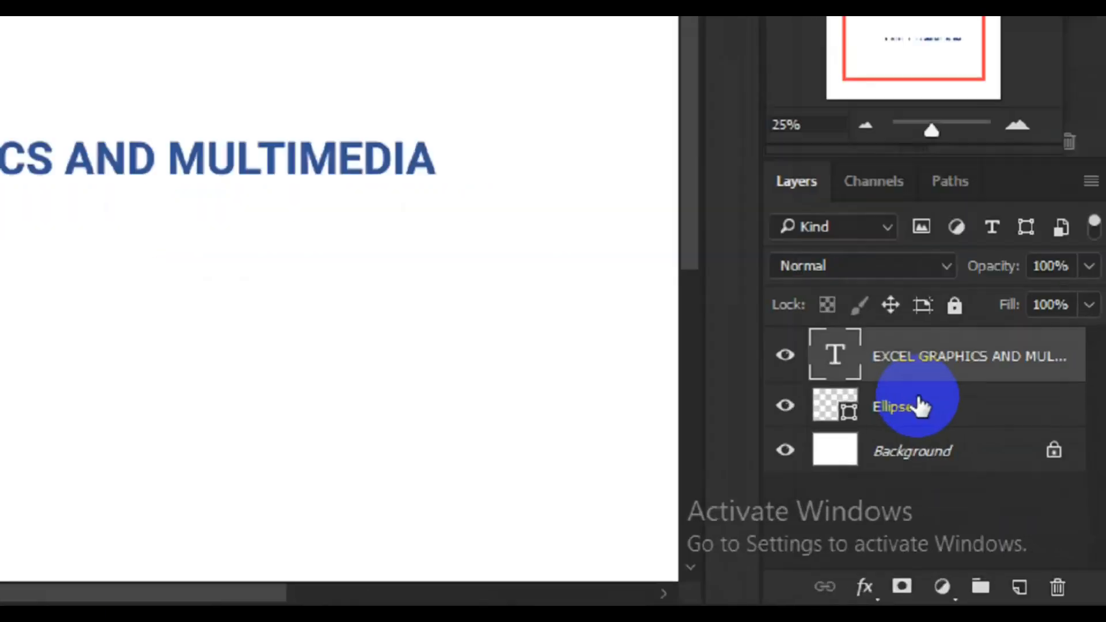
# Step: Group the text and Ellipse 1 layers together and duplicate the group
pyautogui.doubleClick(898, 380)
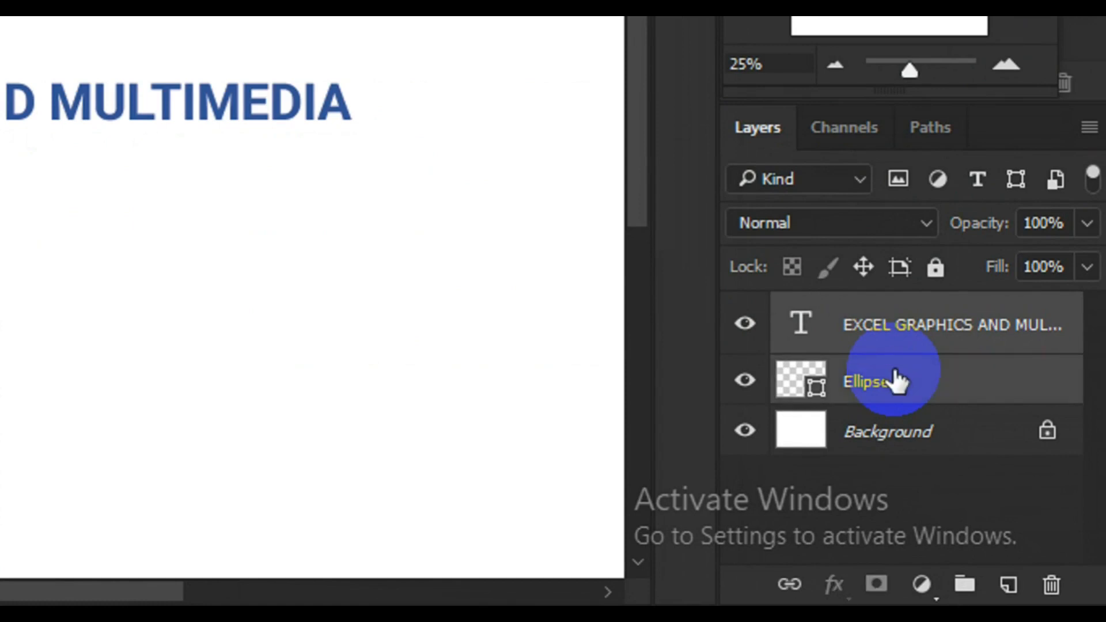
pyautogui.moveTo(901, 352); pyautogui.dragTo(963, 583)
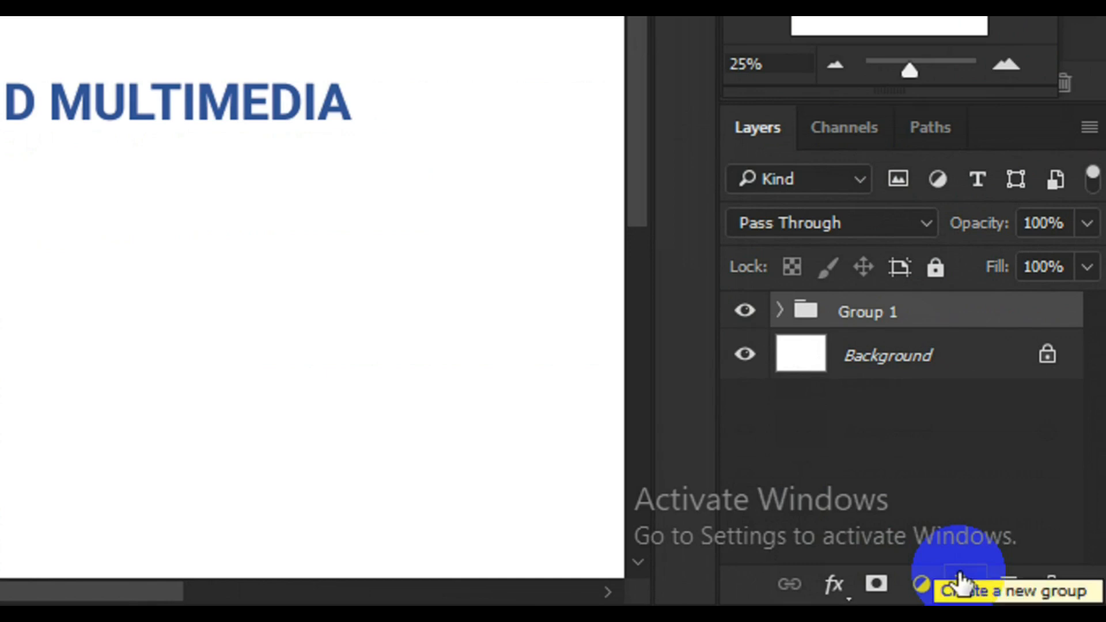
pyautogui.hotkey('ctrl', 'j')
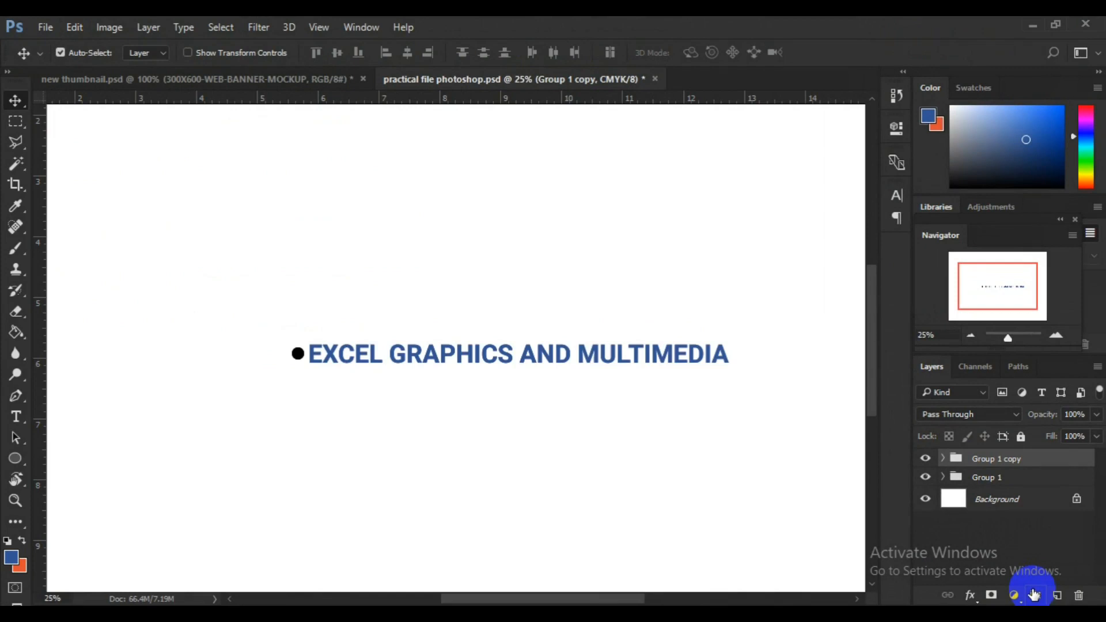
# Step: Using Free Transform, move the duplicated group just below the original bullet line, shifted slightly to the right of it
pyautogui.hotkey('ctrl', 't')
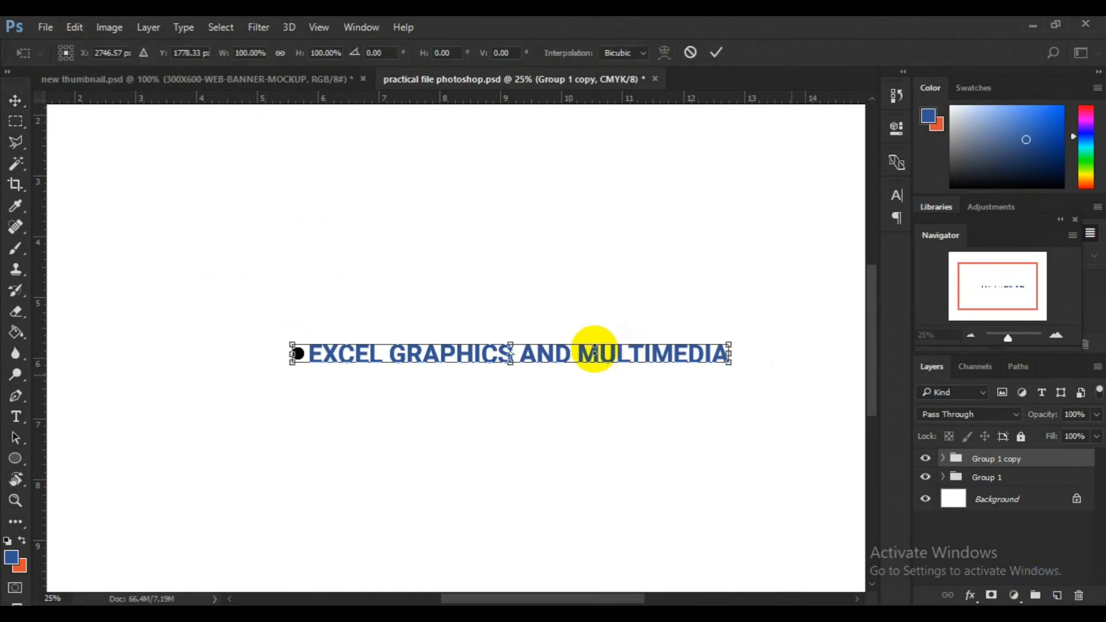
pyautogui.moveTo(576, 354); pyautogui.dragTo(592, 411)
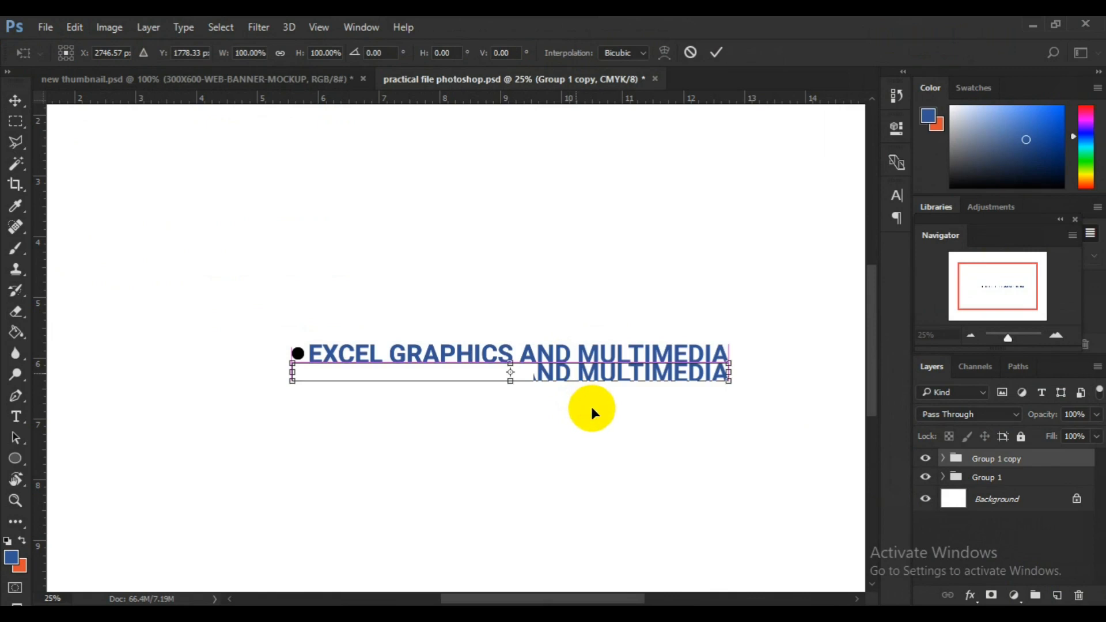
pyautogui.moveTo(592, 410); pyautogui.dragTo(592, 410)
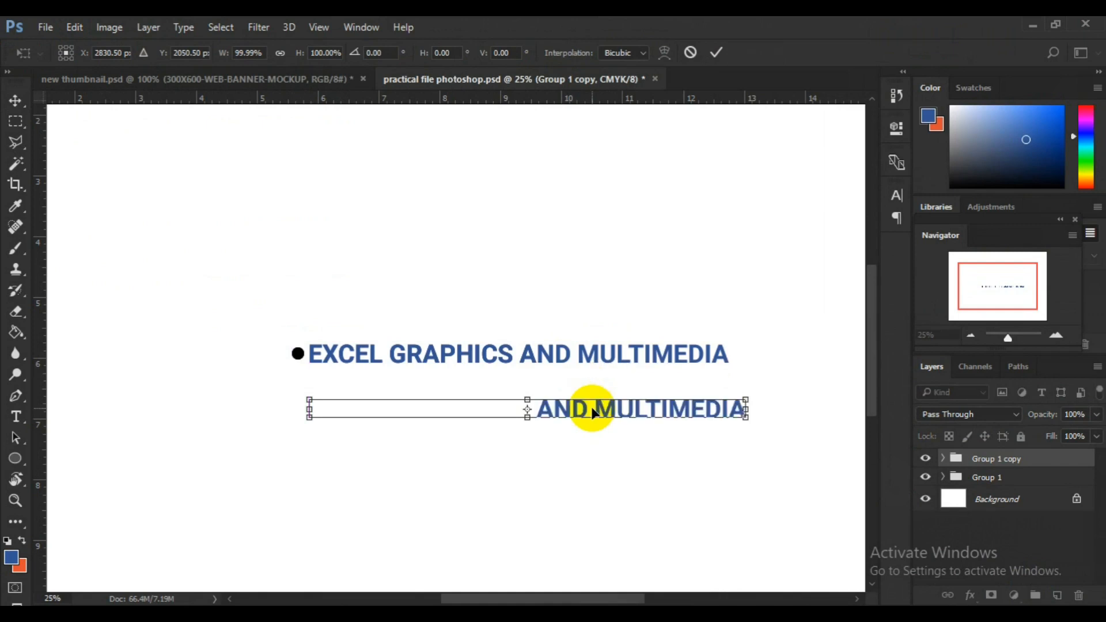
pyautogui.moveTo(592, 407); pyautogui.dragTo(593, 399)
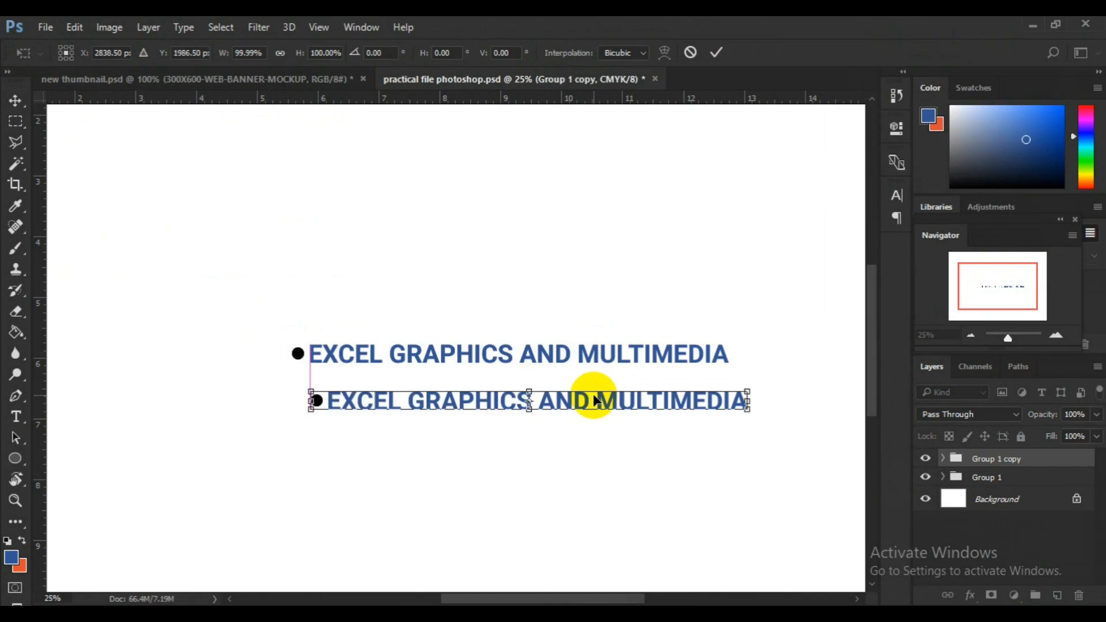
pyautogui.moveTo(593, 395); pyautogui.dragTo(603, 388)
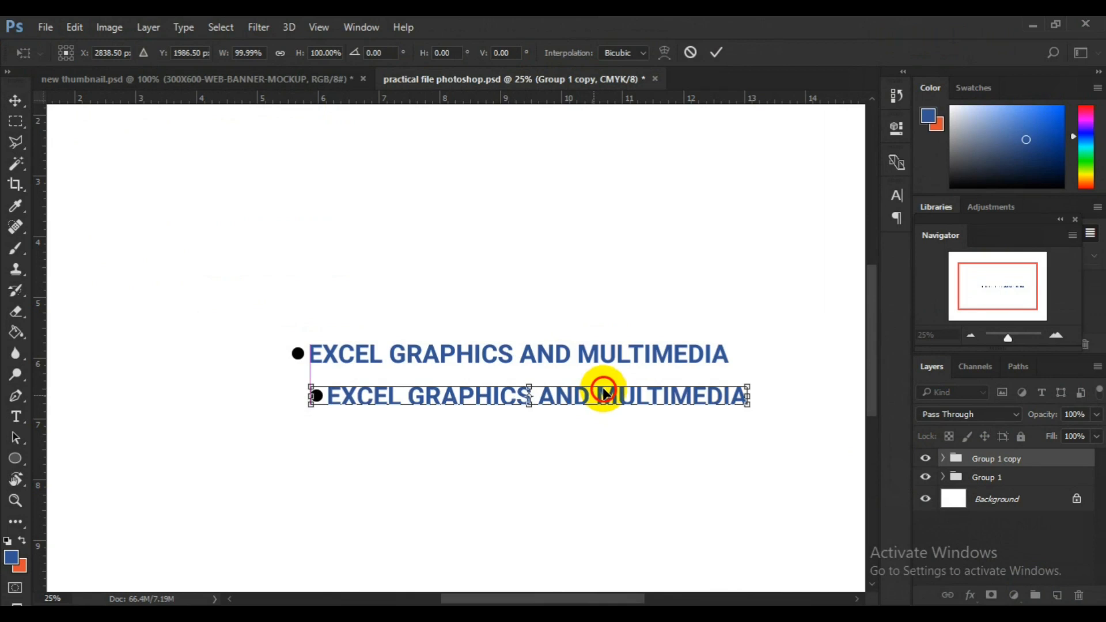
pyautogui.moveTo(604, 388); pyautogui.dragTo(603, 388)
pyautogui.click(717, 53)
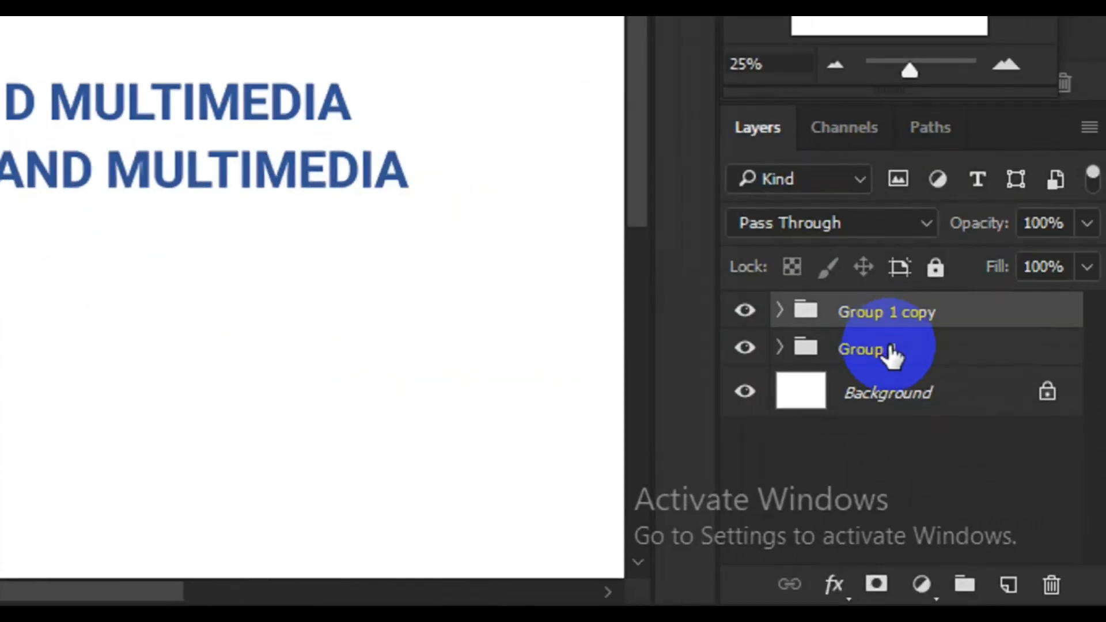
# Step: Select both bullet line groups together and align their left edges
pyautogui.keyDown('shift'); pyautogui.click(894, 358); pyautogui.keyUp('shift')
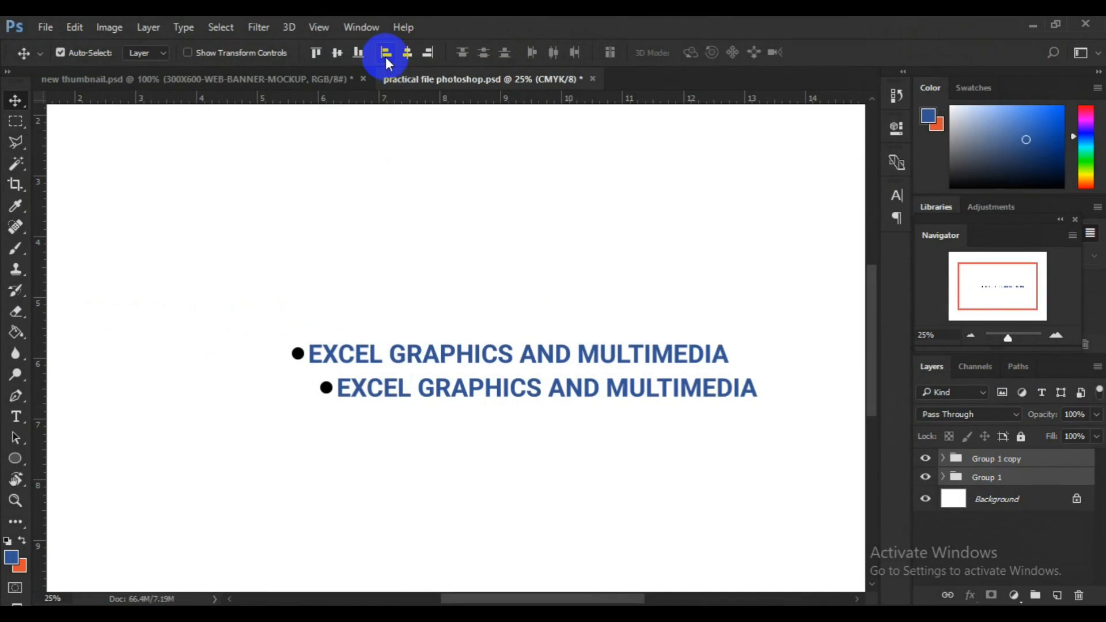
pyautogui.click(386, 56)
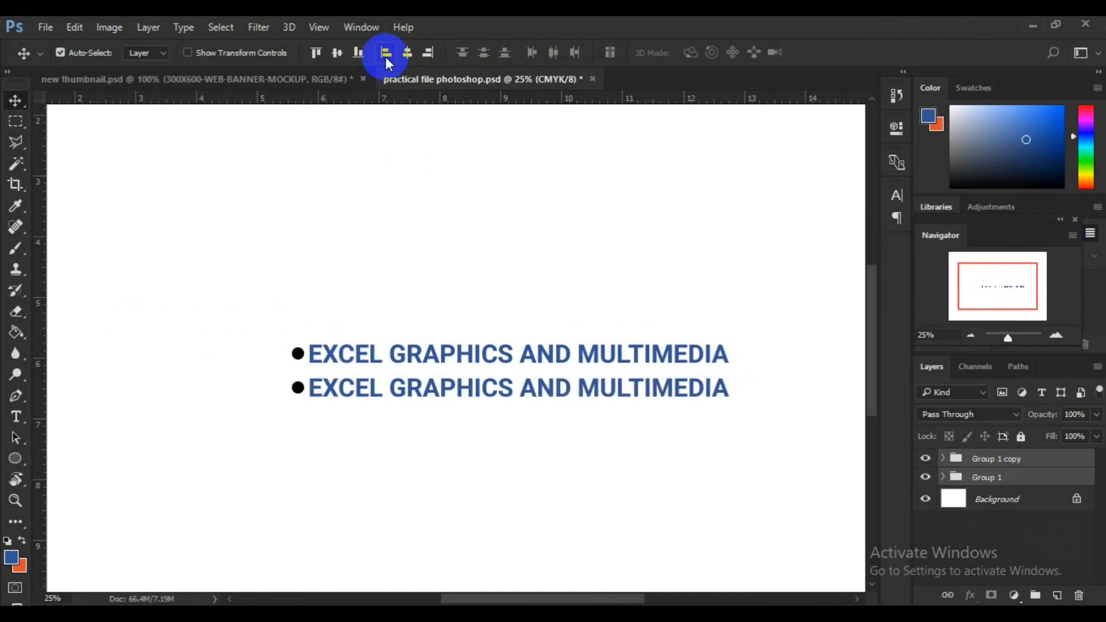